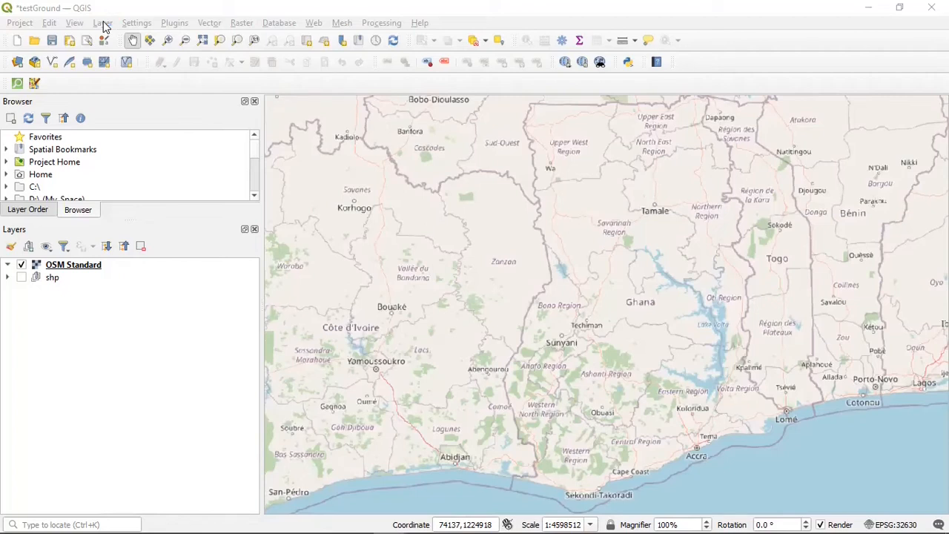
# Step: Add the shapefile DistrictCapitals_UTM.shp from the data/districtCapitals folder to the project as a vector layer
pyautogui.click(103, 23)
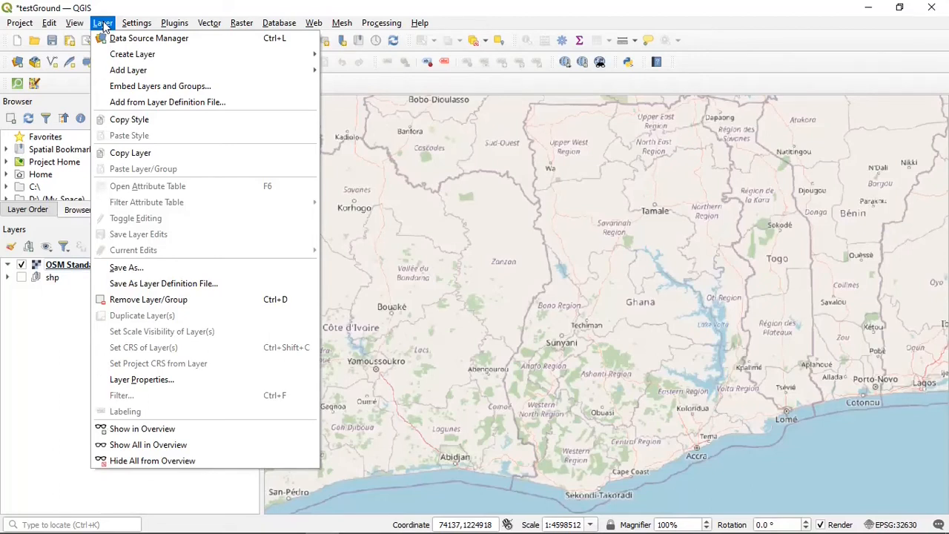
pyautogui.moveTo(165, 75)
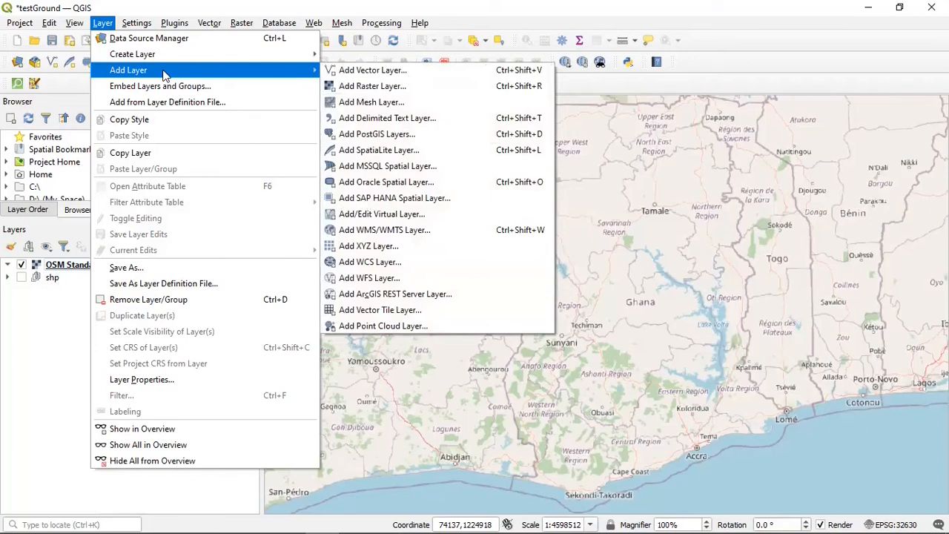
pyautogui.click(365, 71)
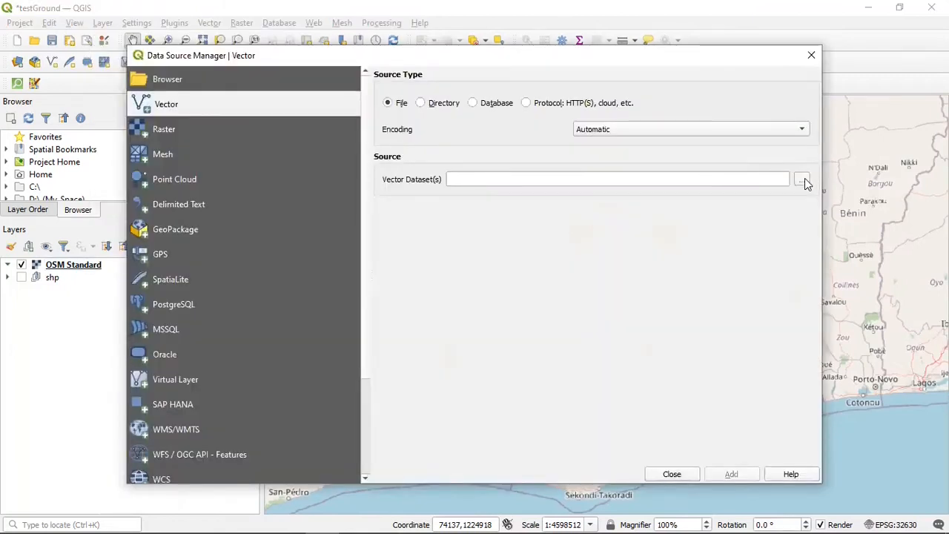
pyautogui.click(801, 179)
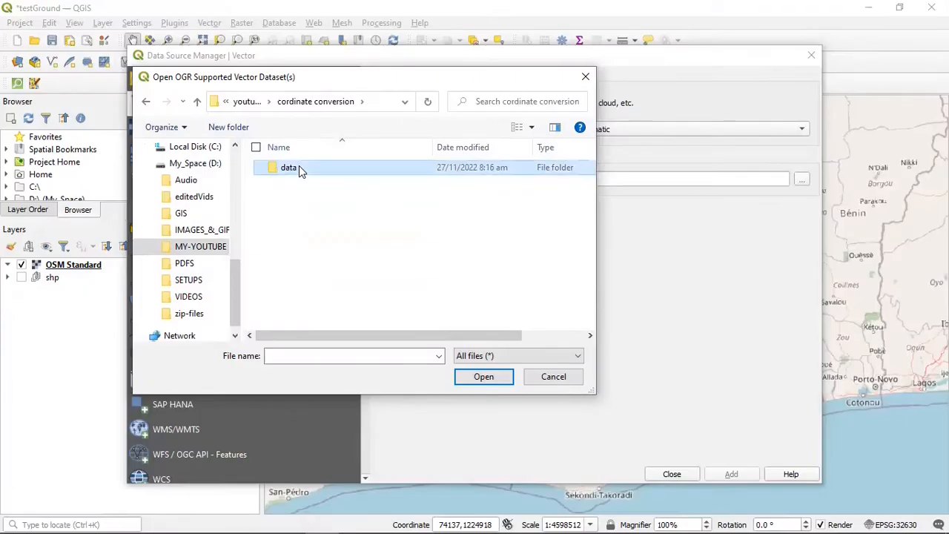
pyautogui.doubleClick(299, 168)
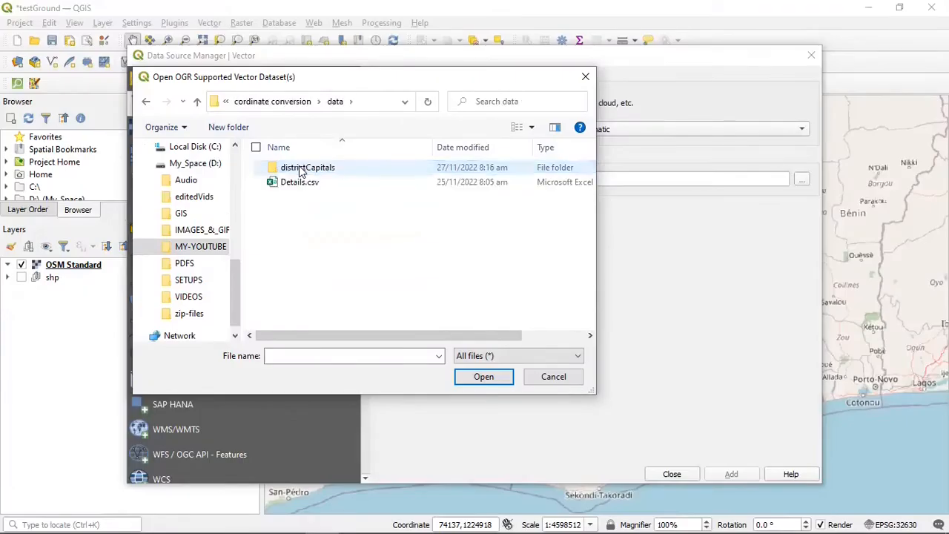
pyautogui.click(197, 103)
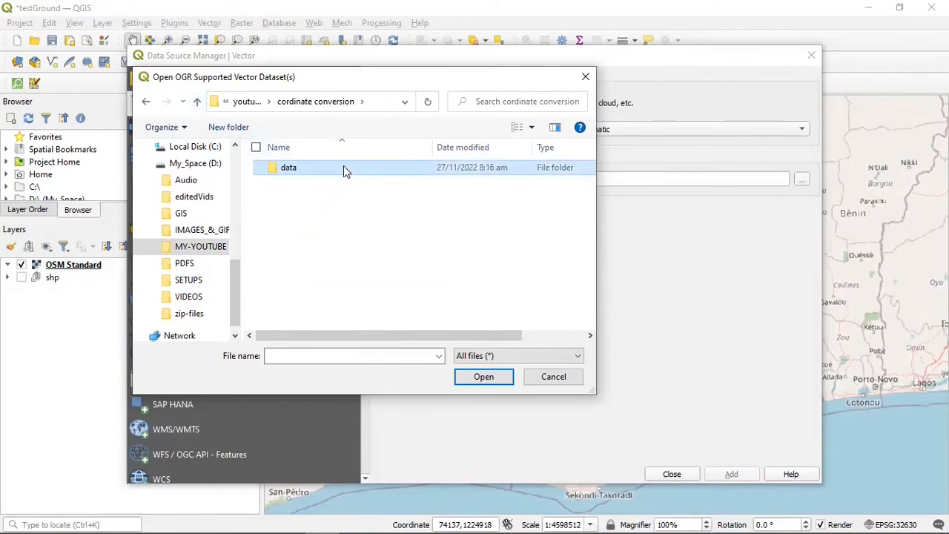
pyautogui.doubleClick(343, 168)
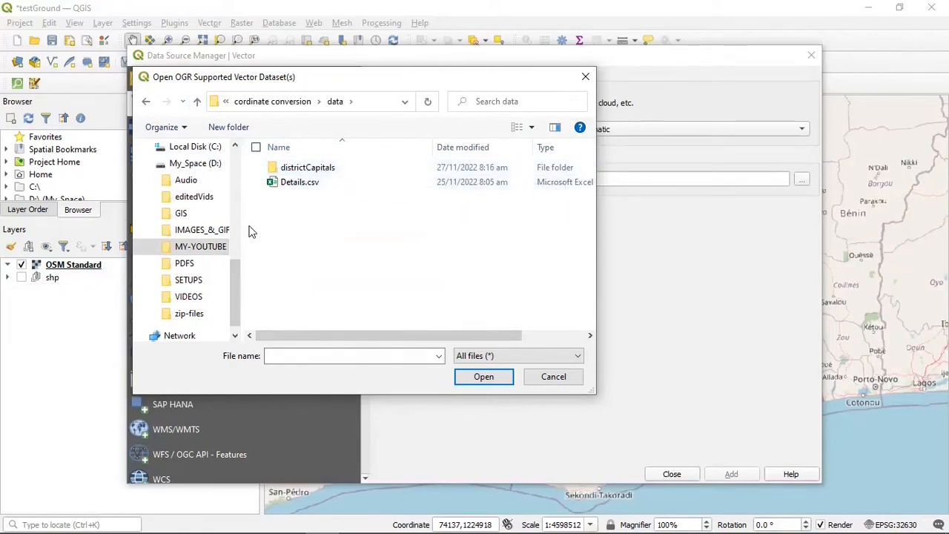
pyautogui.doubleClick(340, 168)
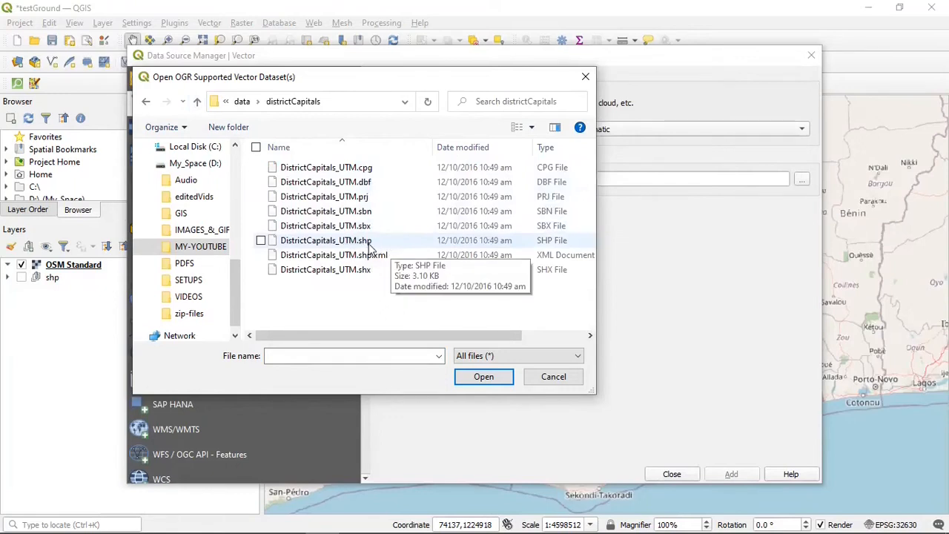
pyautogui.click(274, 245)
pyautogui.click(480, 377)
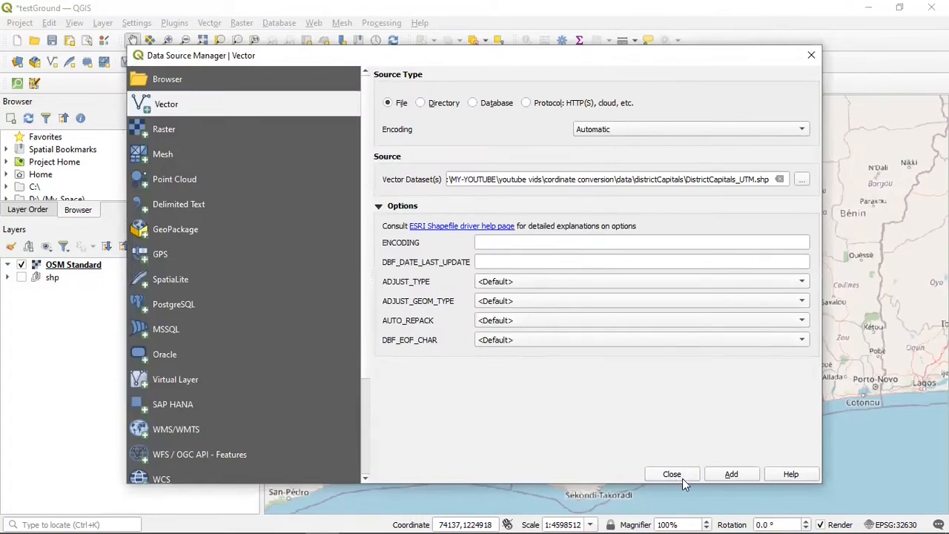
pyautogui.click(744, 474)
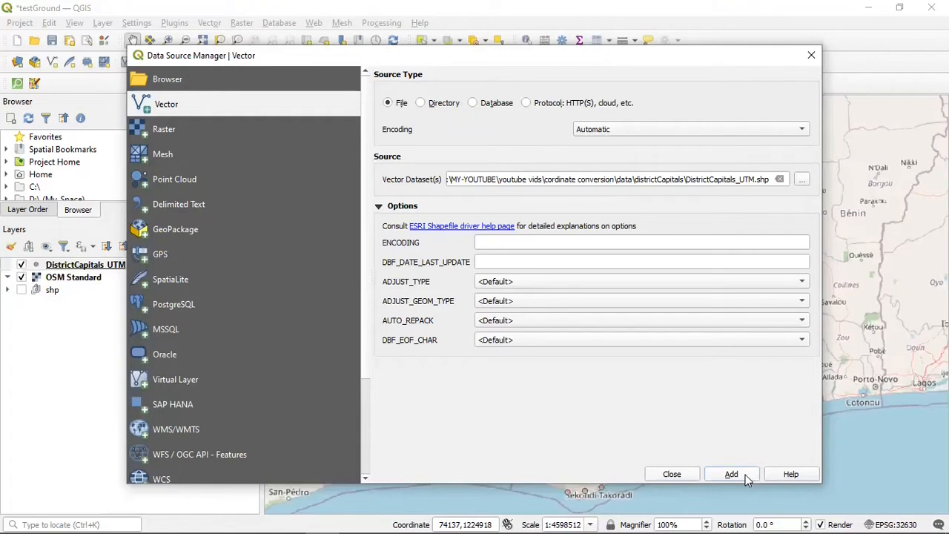
pyautogui.click(671, 474)
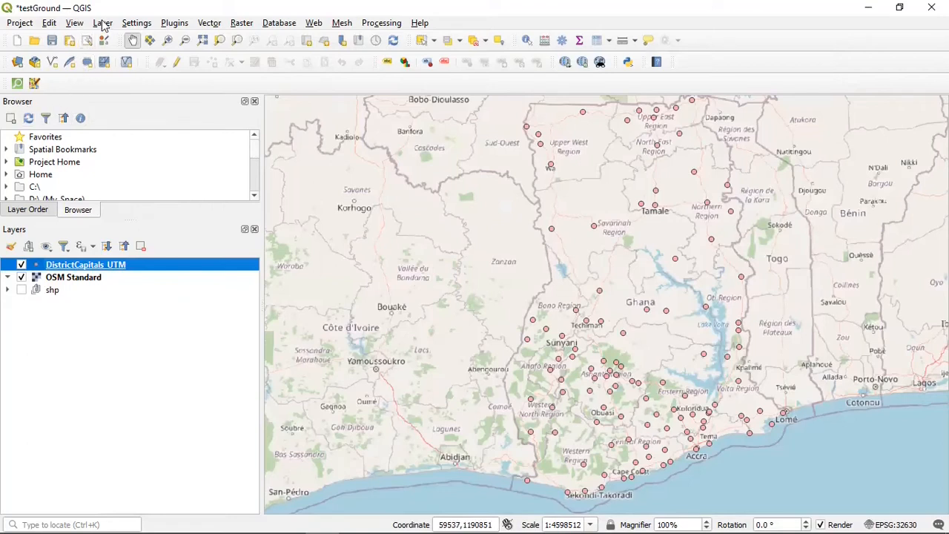
# Step: Locate the OpenStreetMap basemap among the XYZ Tiles in the Browser
pyautogui.click(74, 23)
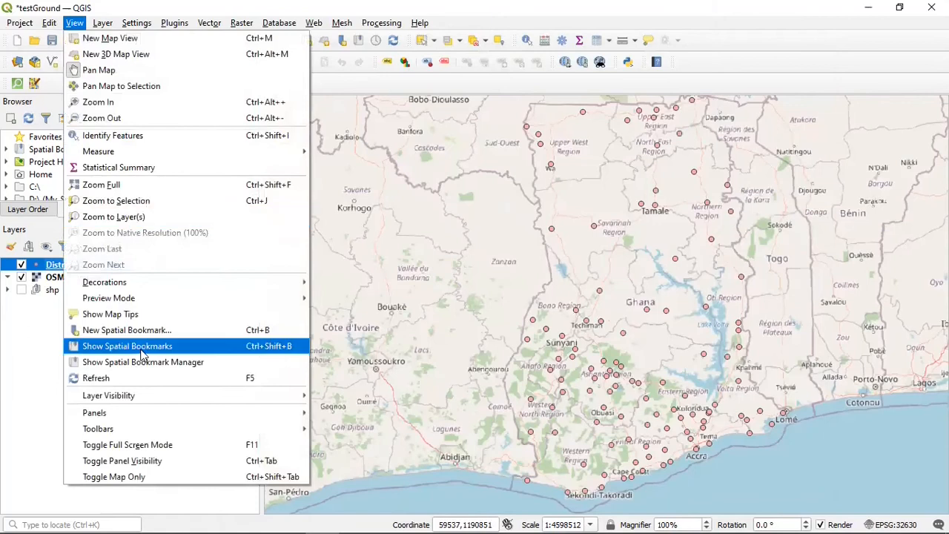
pyautogui.moveTo(186, 416)
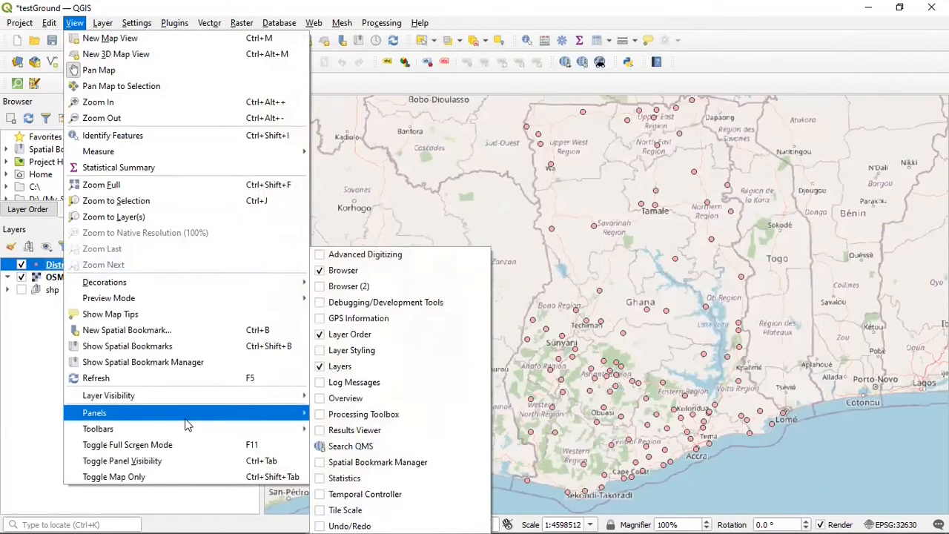
pyautogui.click(28, 312)
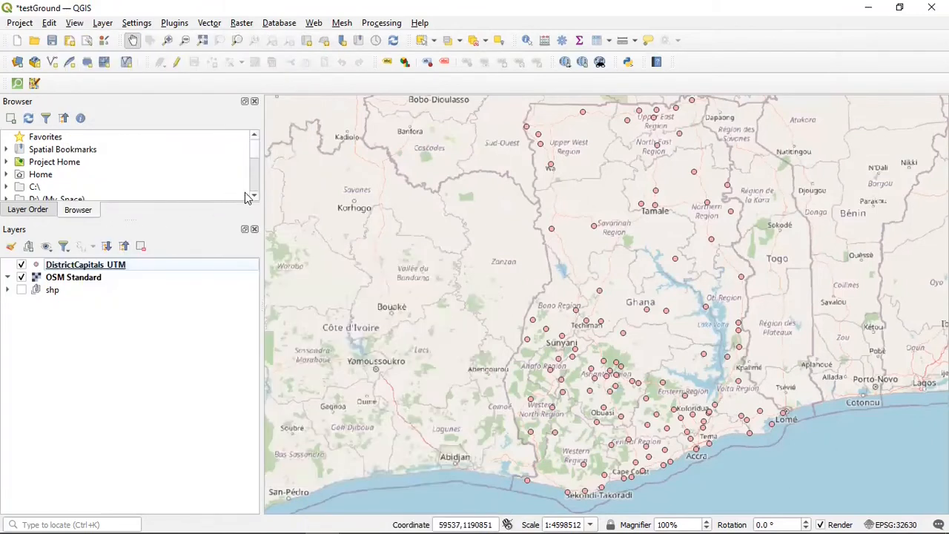
pyautogui.scroll(-2, 254, 197)
pyautogui.scroll(-2, 254, 198)
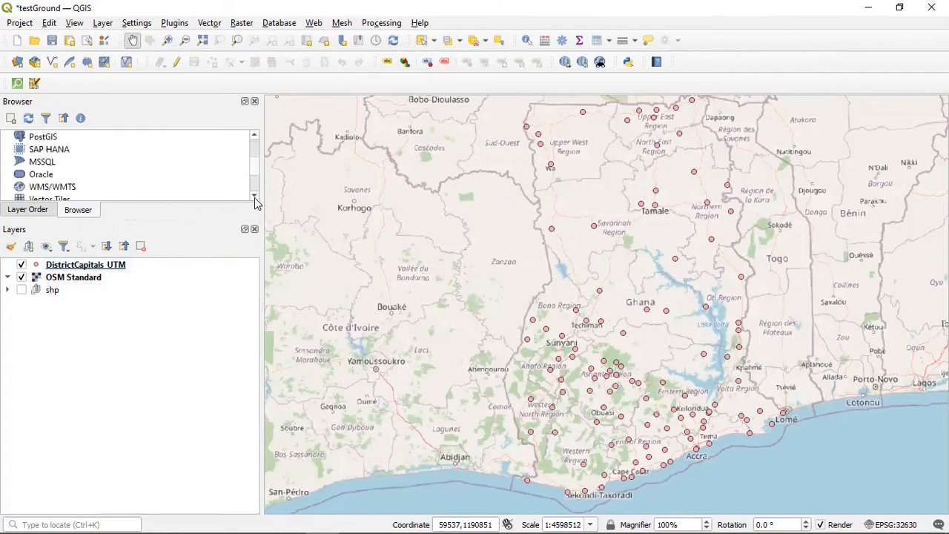
pyautogui.click(255, 198)
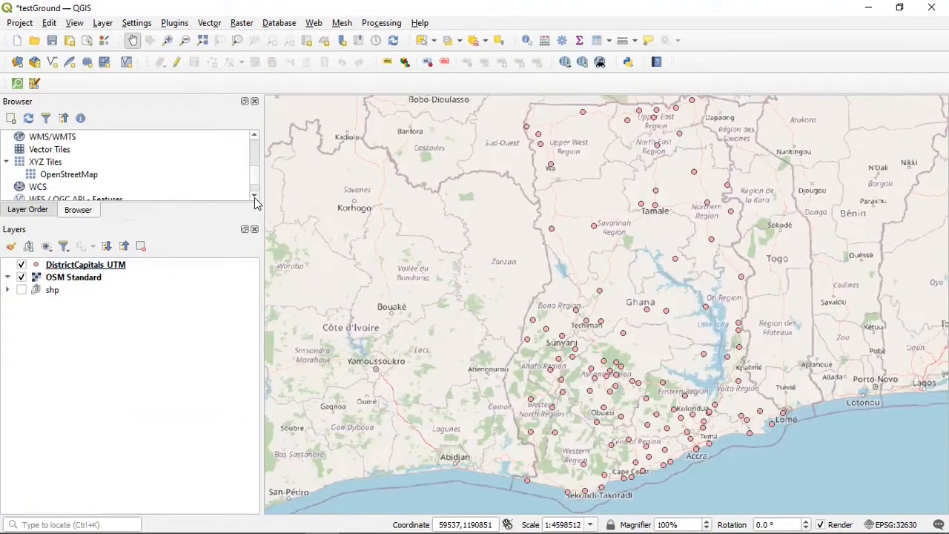
pyautogui.click(63, 175)
pyautogui.moveTo(62, 178); pyautogui.dragTo(35, 180)
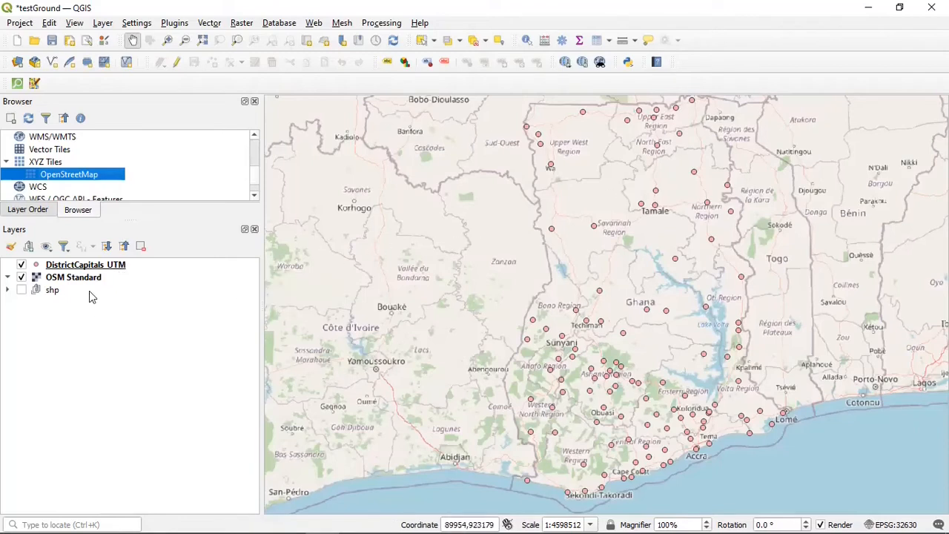
# Step: Examine the coordinate fields in the attribute table of the DistrictCapitals_UTM layer, and close the table
pyautogui.rightClick(88, 268)
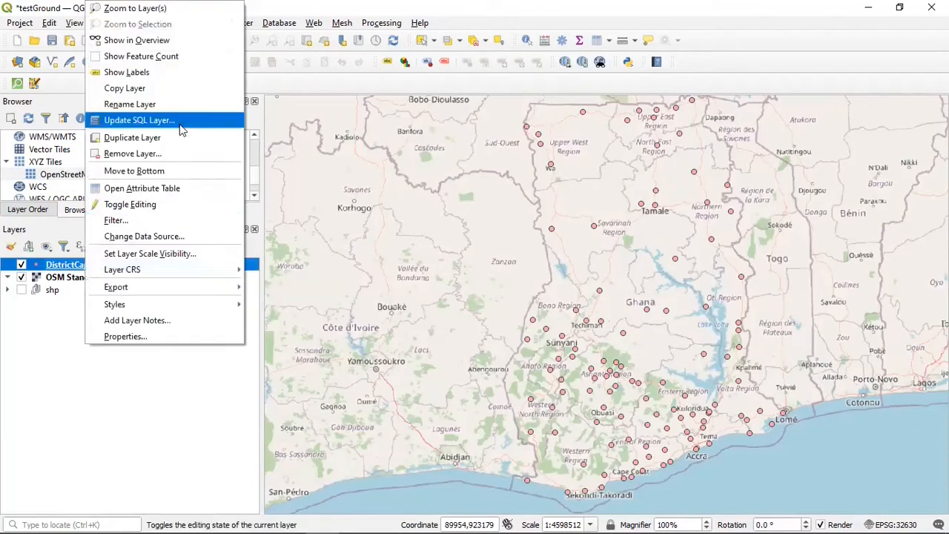
pyautogui.click(156, 191)
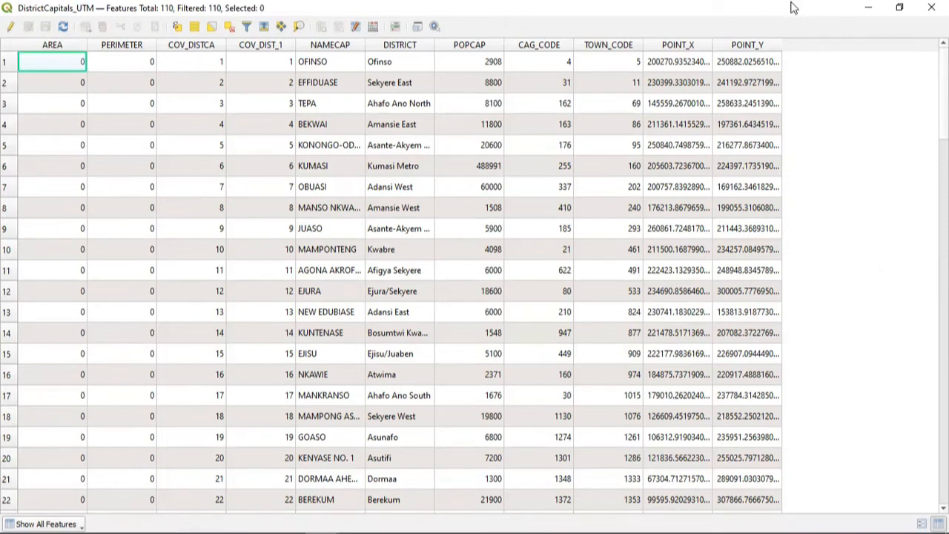
pyautogui.moveTo(793, 8); pyautogui.dragTo(855, 79)
pyautogui.click(924, 84)
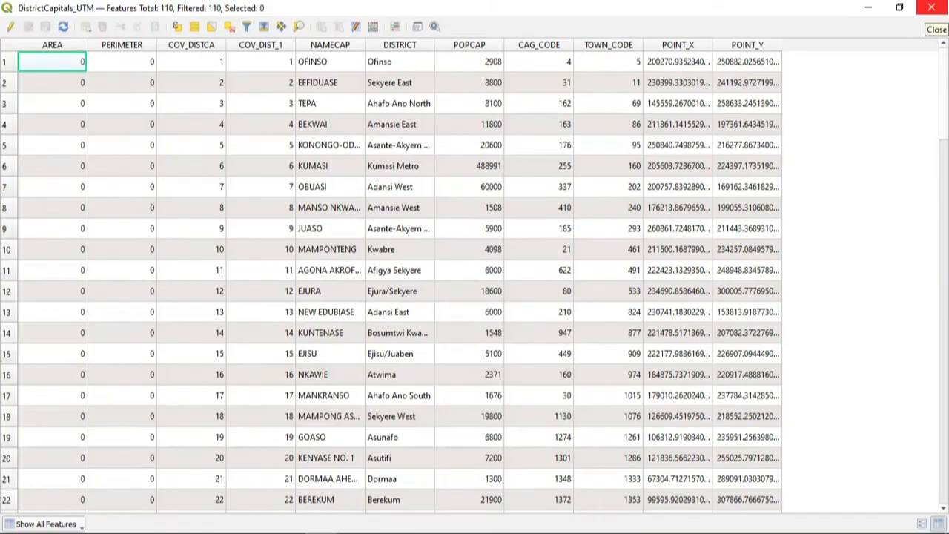
pyautogui.click(931, 7)
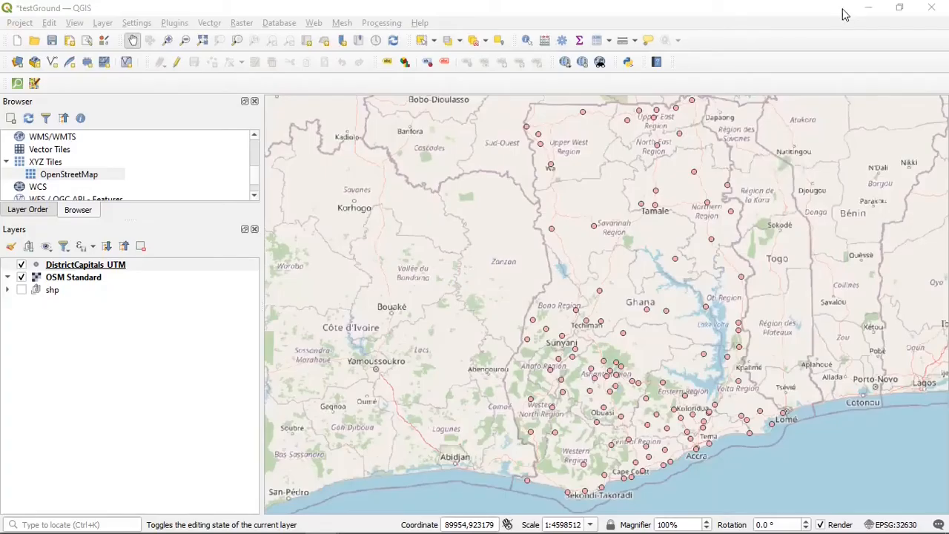
# Step: Inspect the layer properties of DistrictCapitals_UTM
pyautogui.click(79, 266)
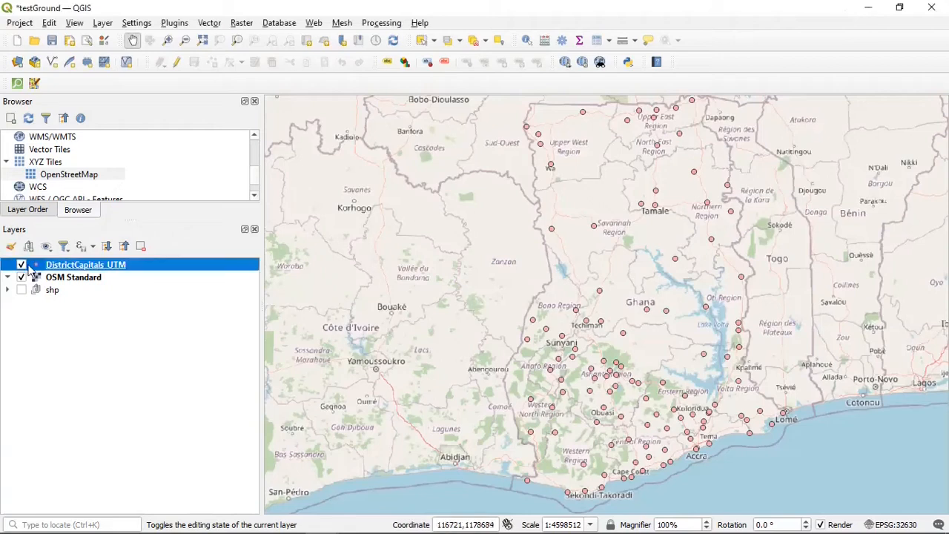
pyautogui.doubleClick(84, 267)
pyautogui.moveTo(496, 186); pyautogui.dragTo(376, 186)
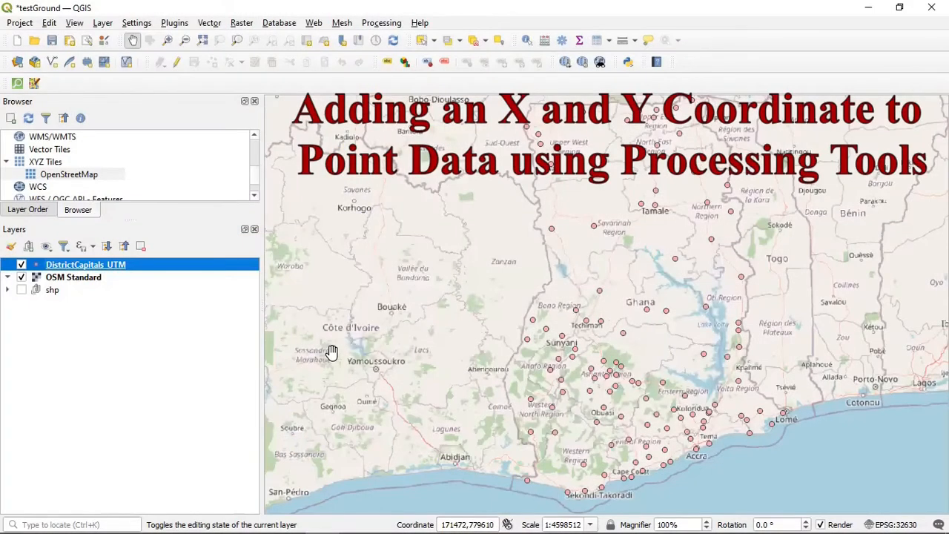
# Step: Show the Processing Toolbox beside the map
pyautogui.click(104, 23)
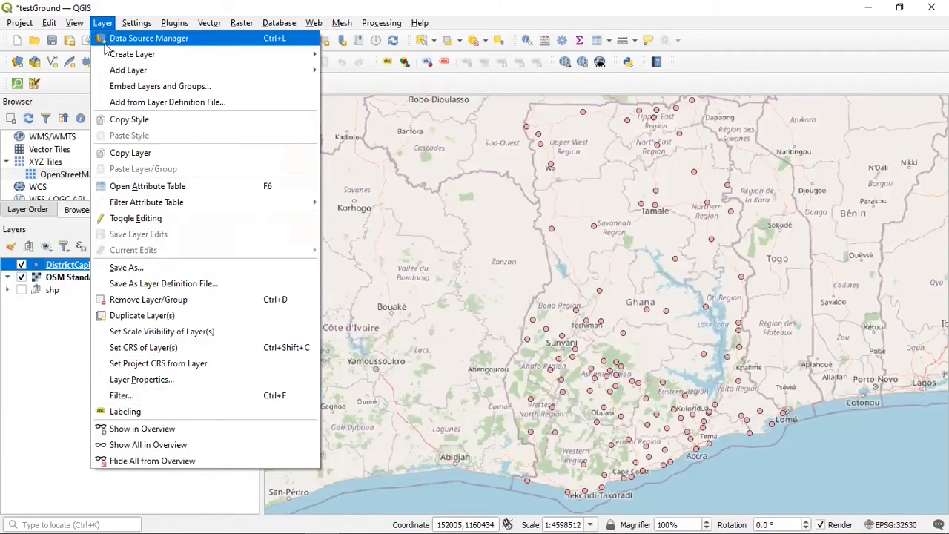
pyautogui.moveTo(74, 23)
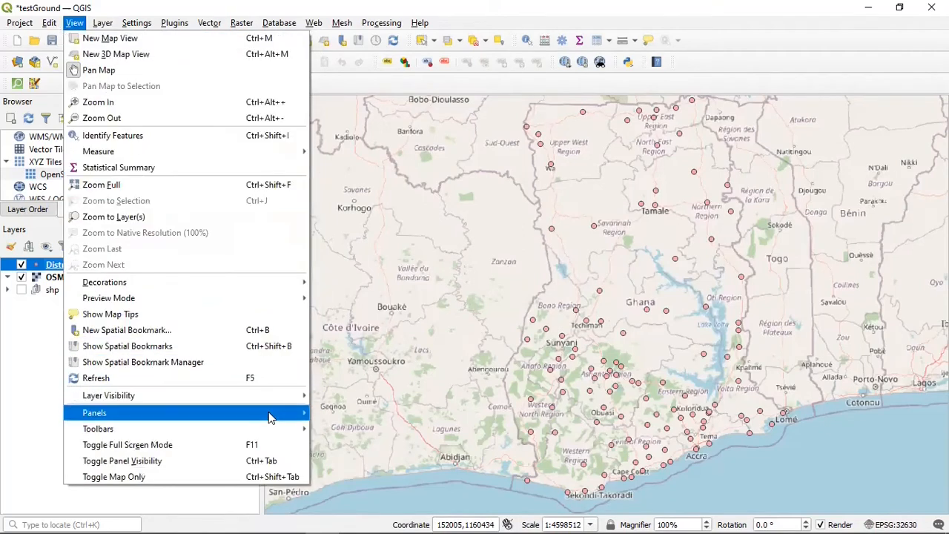
pyautogui.moveTo(283, 432)
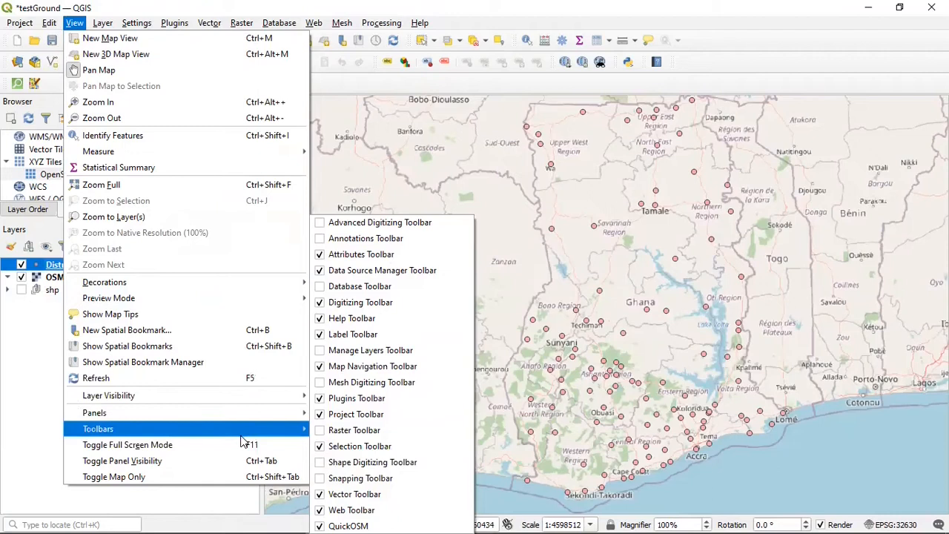
pyautogui.moveTo(247, 421)
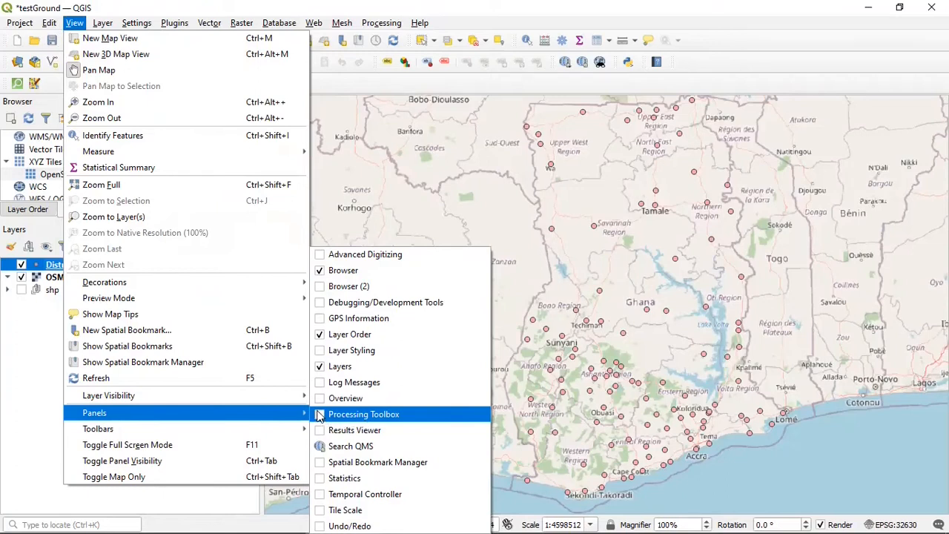
pyautogui.click(319, 416)
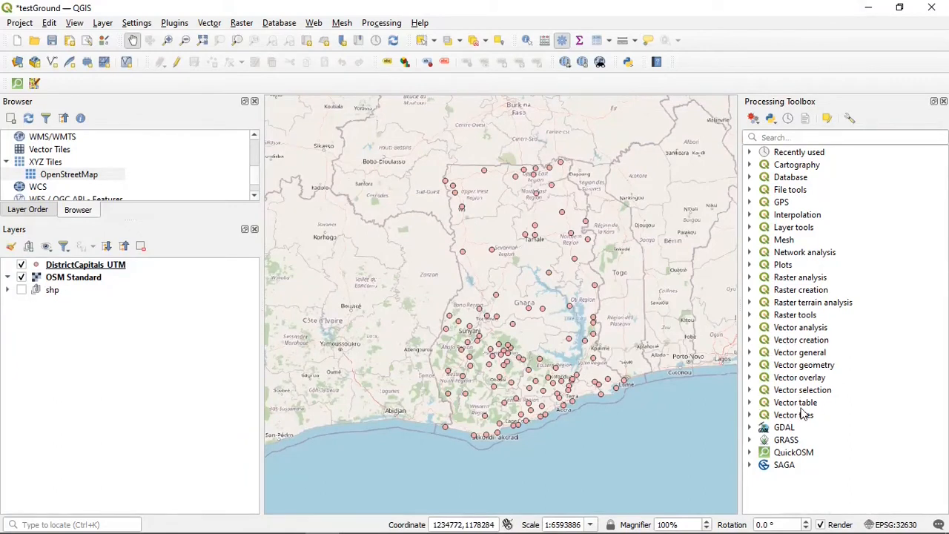
# Step: Open the Add X/Y fields to layer algorithm from the Vector table group of the Processing Toolbox
pyautogui.click(749, 402)
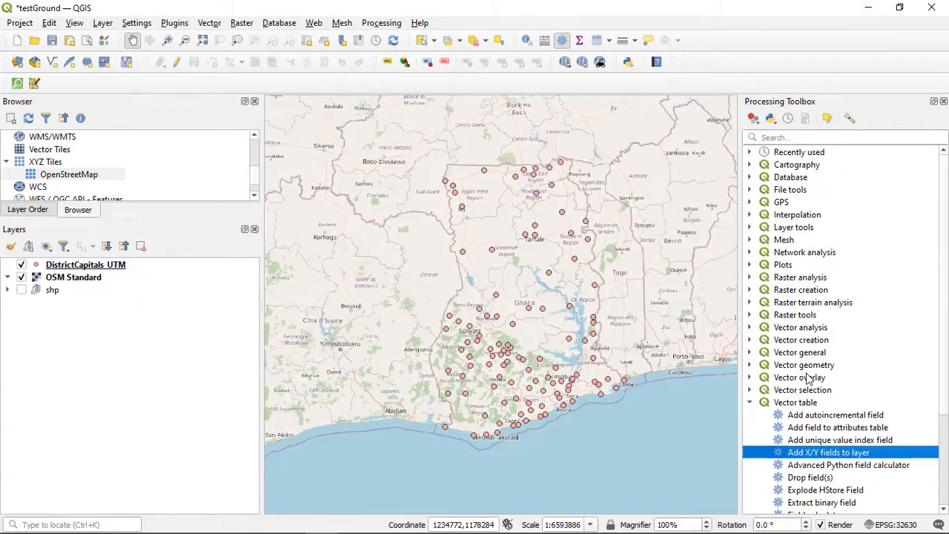
pyautogui.scroll(-3, 808, 378)
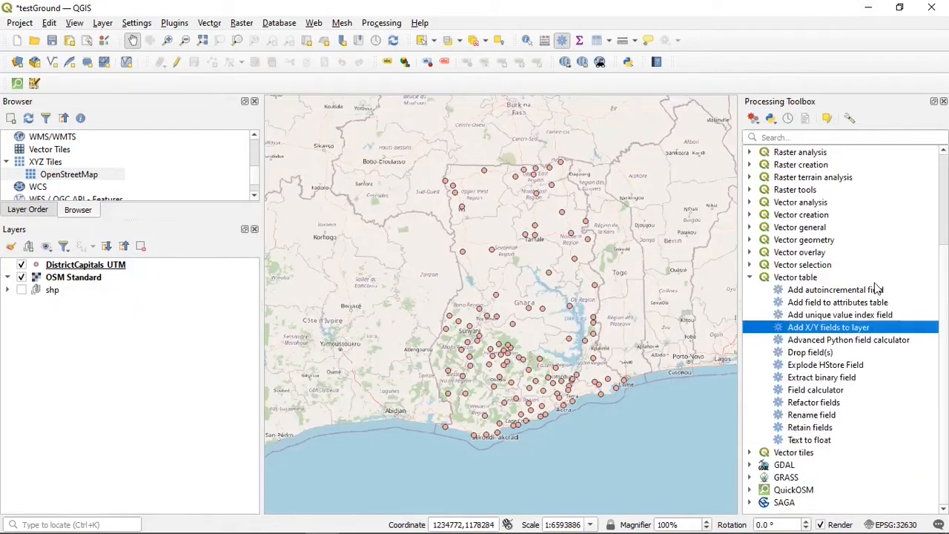
pyautogui.doubleClick(836, 331)
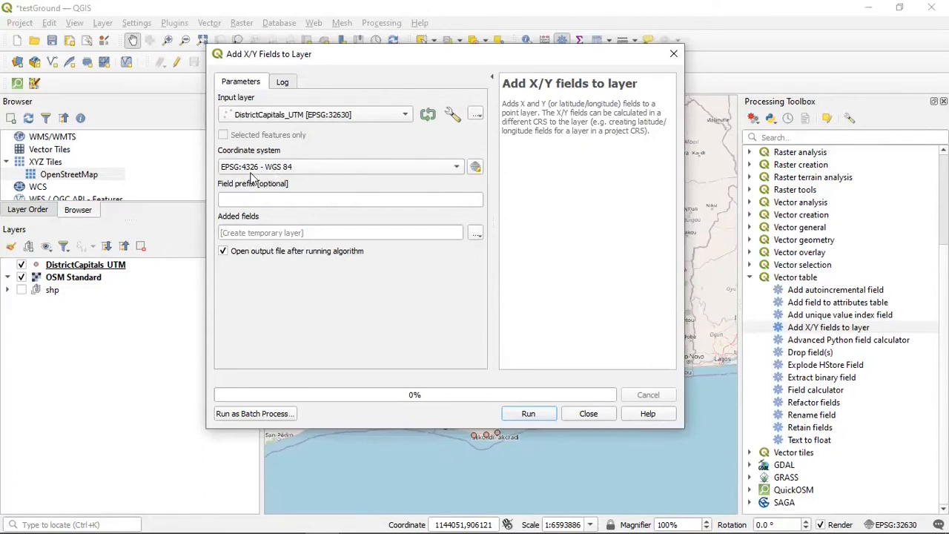
# Step: Review the coordinate reference systems available for the X/Y fields without choosing a different one
pyautogui.click(320, 167)
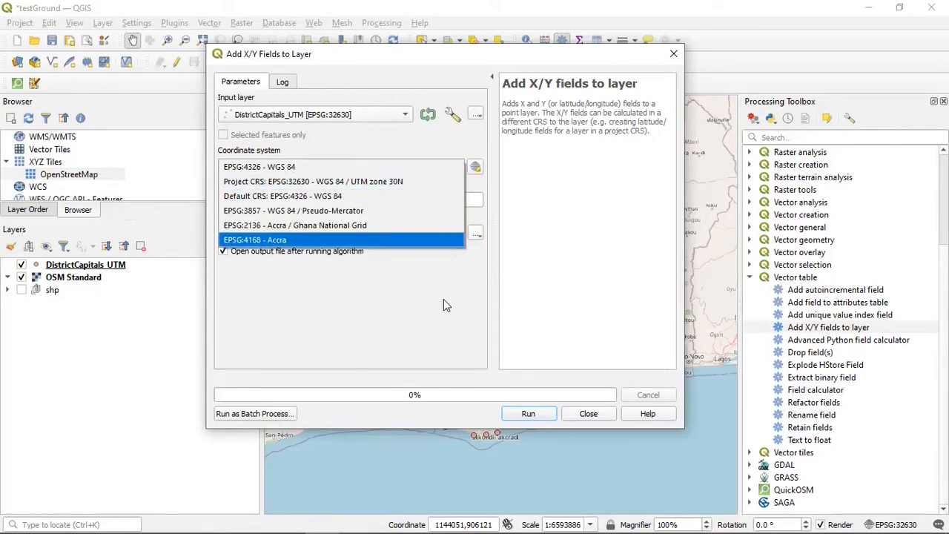
pyautogui.click(474, 167)
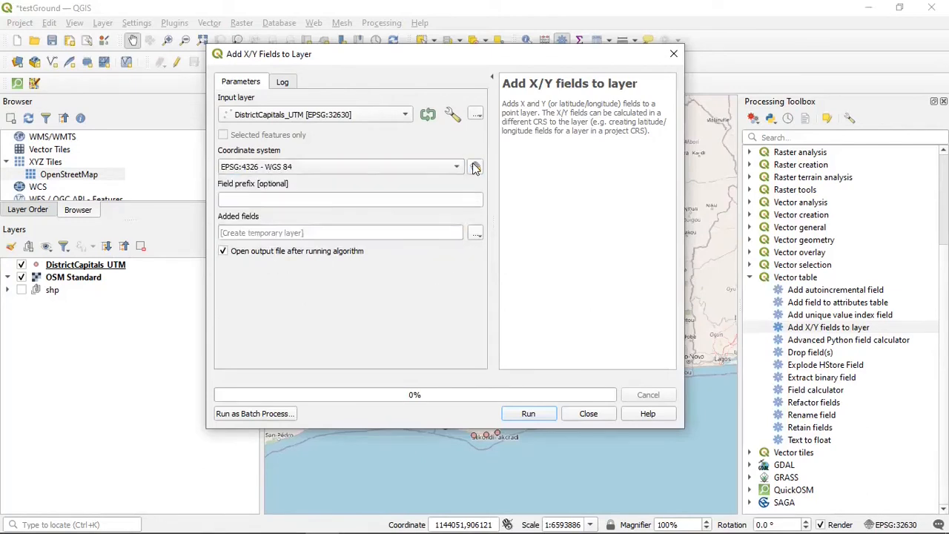
pyautogui.click(475, 167)
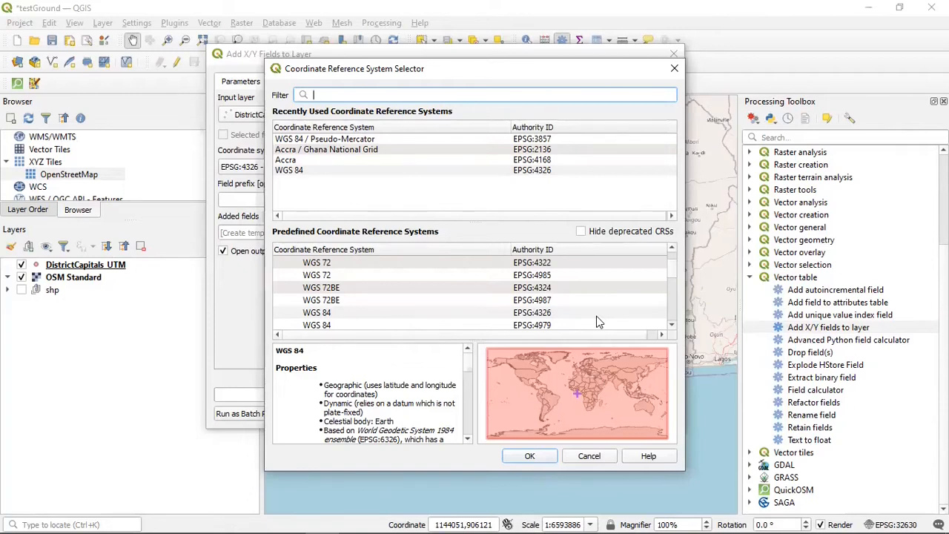
pyautogui.click(673, 71)
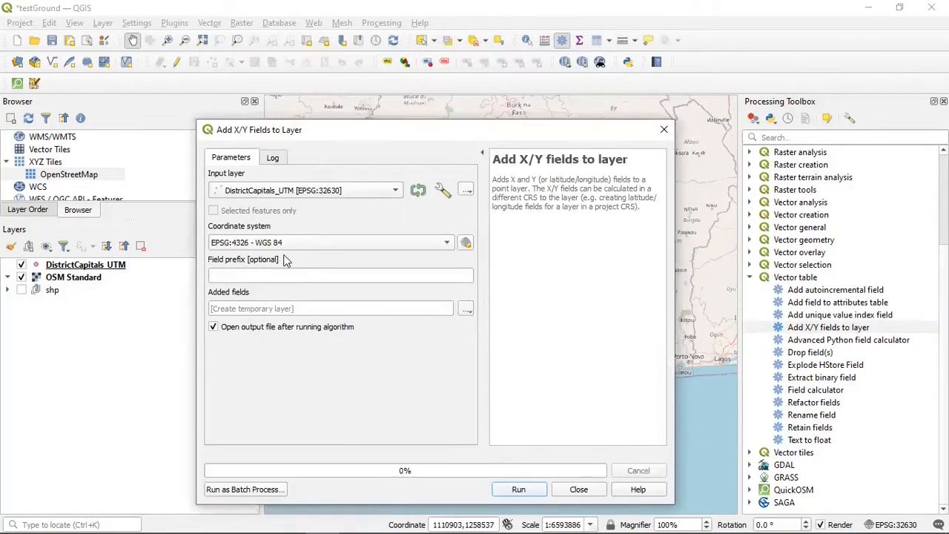
pyautogui.click(244, 275)
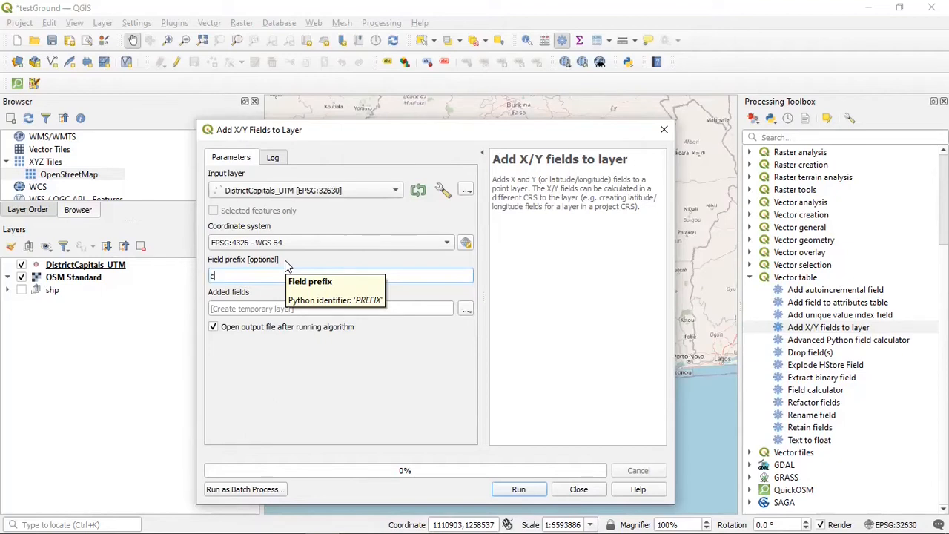
pyautogui.write('oords_x')
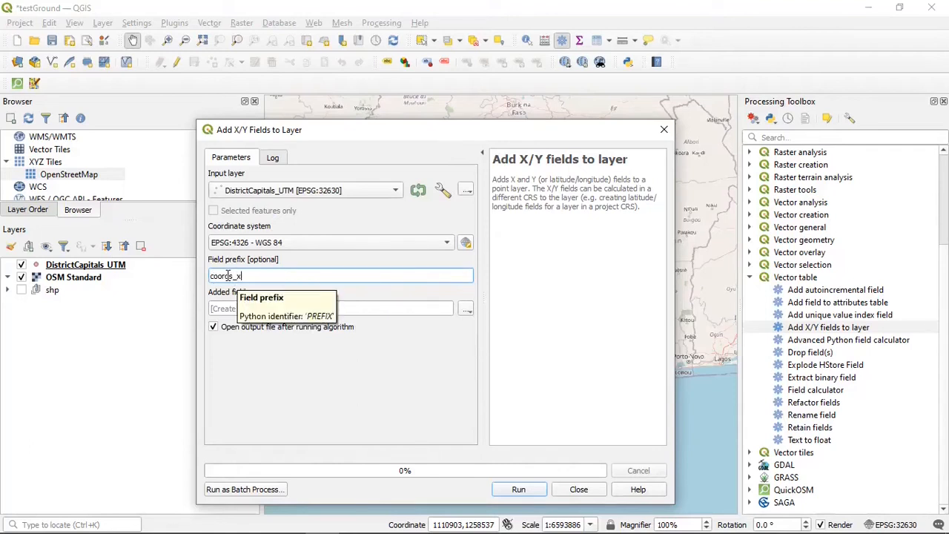
pyautogui.press('BackSpace')
pyautogui.press('BackSpace')
pyautogui.press('BackSpace')
pyautogui.press('BackSpace')
pyautogui.press('BackSpace')
pyautogui.press('BackSpace')
pyautogui.press('BackSpace')
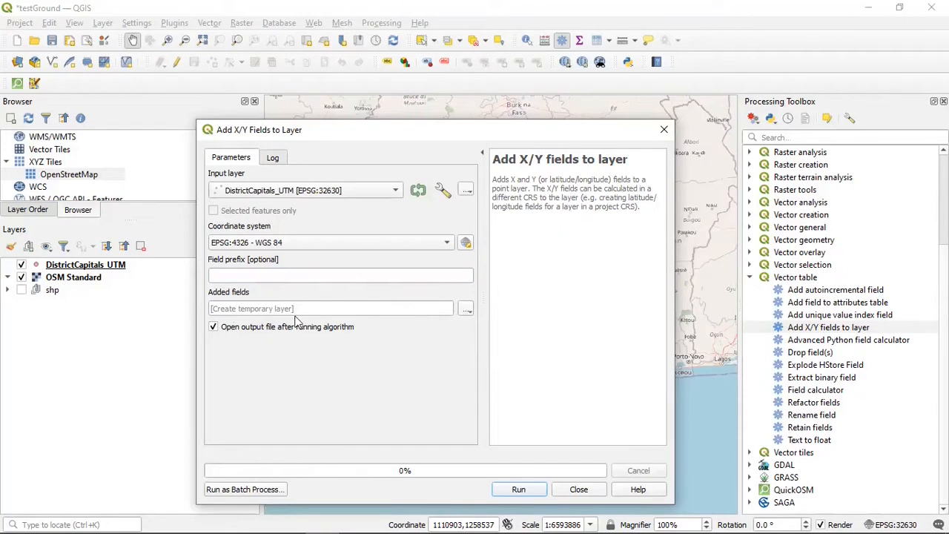
# Step: Run Add X/Y fields on DistrictCapitals_UTM with EPSG:4326 - WGS 84, no field prefix and a temporary output layer, closing the dialog when done
pyautogui.click(269, 307)
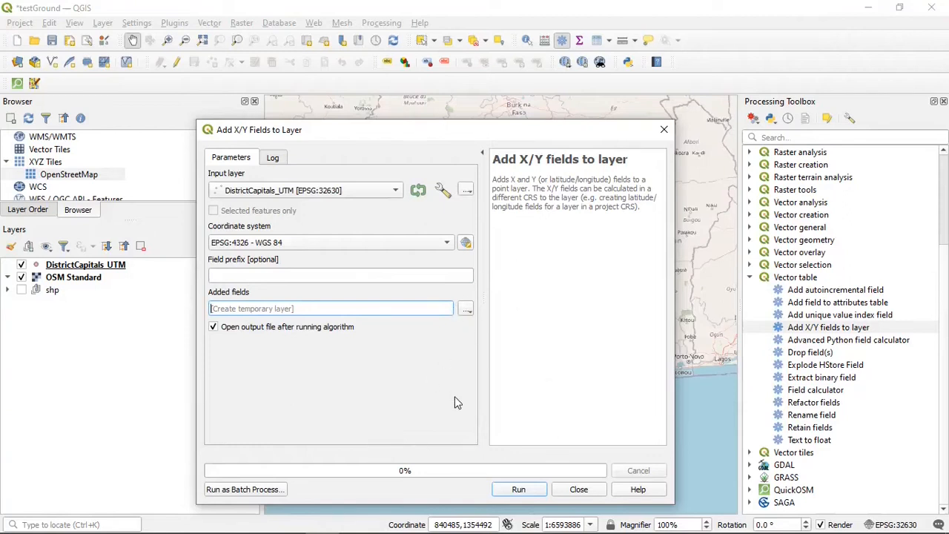
pyautogui.click(505, 494)
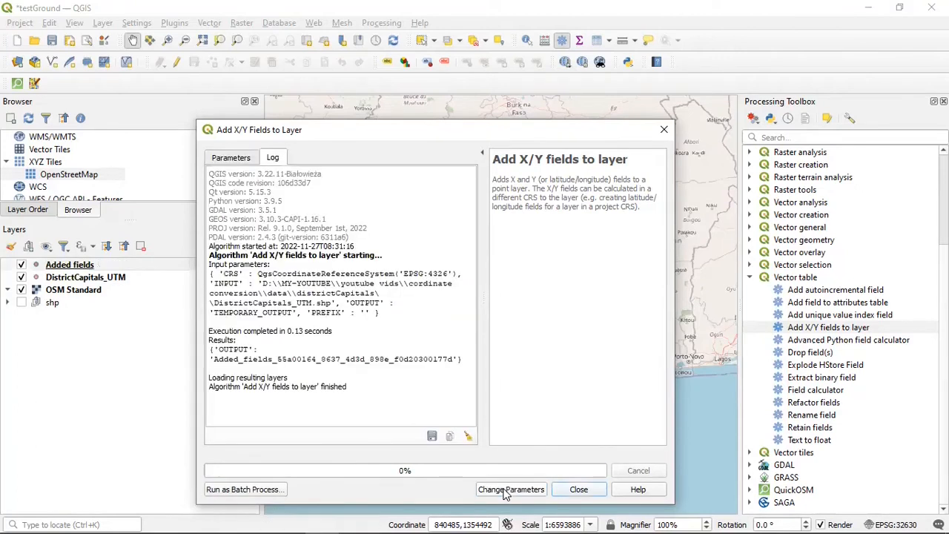
pyautogui.click(670, 136)
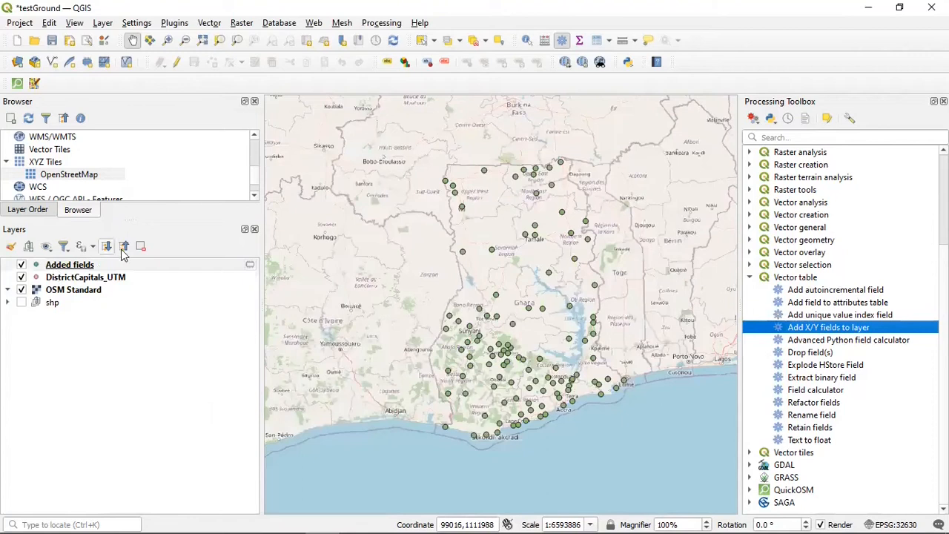
# Step: Open the attribute table of the Added fields layer and shrink its window so the map stays partly visible
pyautogui.click(59, 267)
pyautogui.rightClick(57, 267)
pyautogui.click(168, 174)
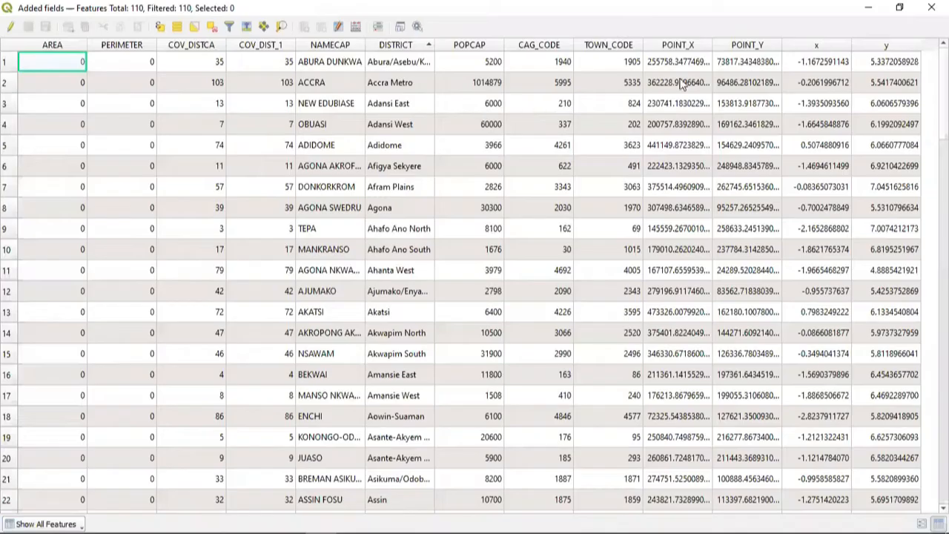
pyautogui.click(900, 9)
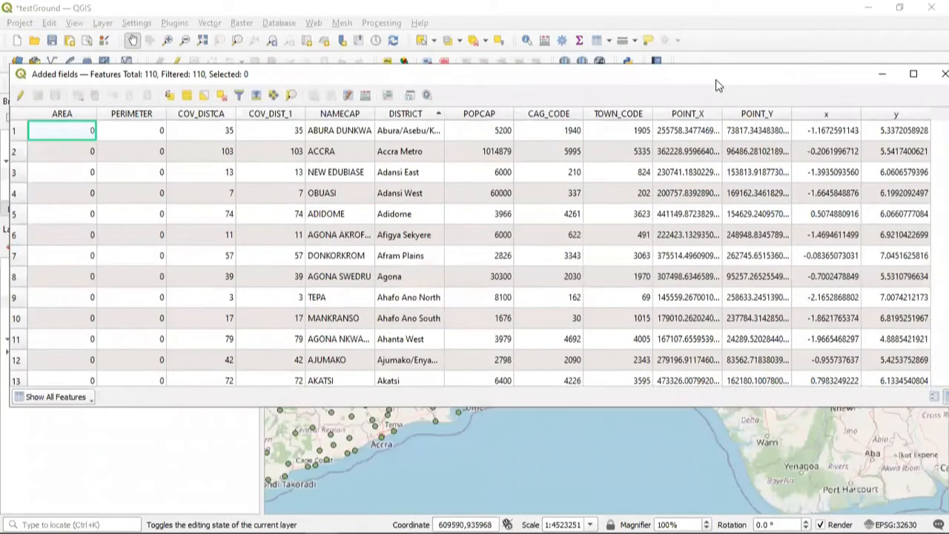
pyautogui.moveTo(716, 85); pyautogui.dragTo(706, 75)
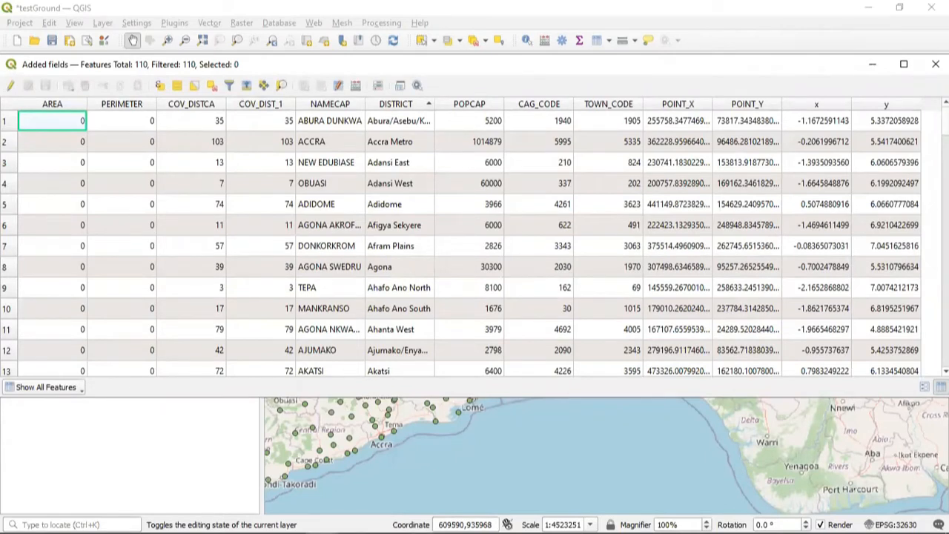
pyautogui.moveTo(948, 396); pyautogui.dragTo(745, 489)
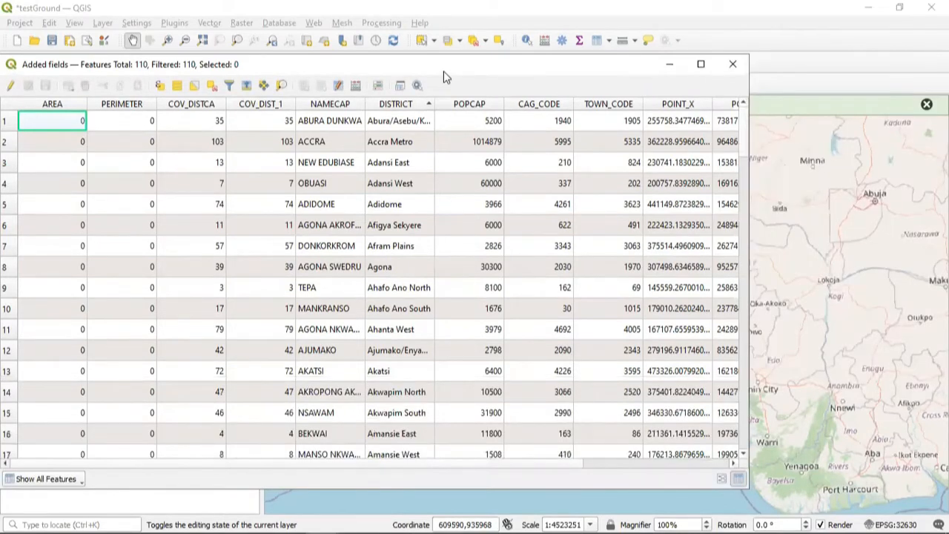
pyautogui.moveTo(445, 71); pyautogui.dragTo(453, 93)
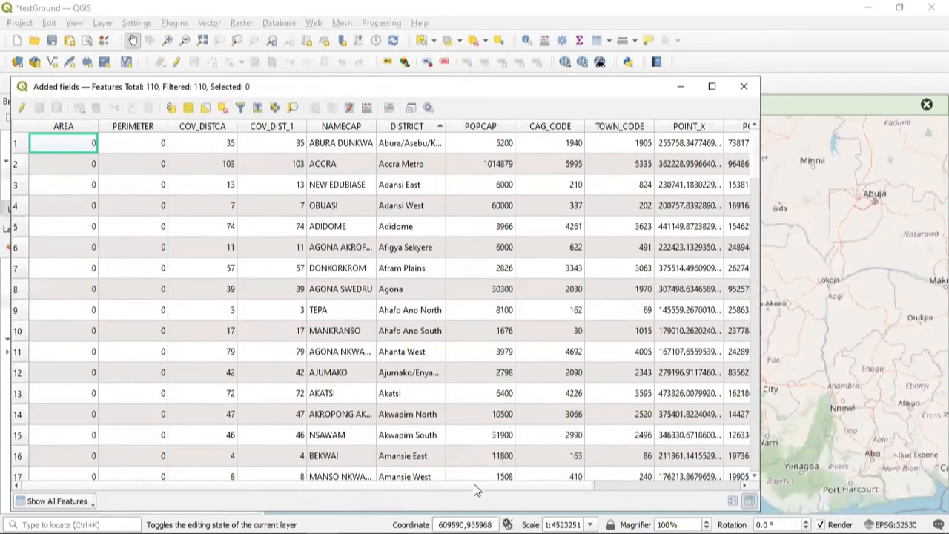
# Step: Sort the Added fields table by x in descending order and examine the x and y coordinate values
pyautogui.moveTo(475, 490); pyautogui.dragTo(635, 482)
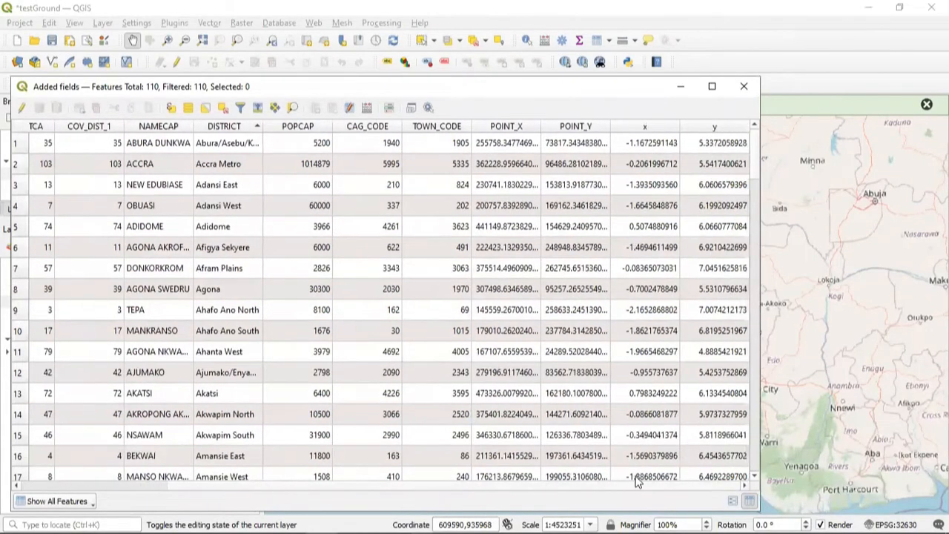
pyautogui.click(645, 131)
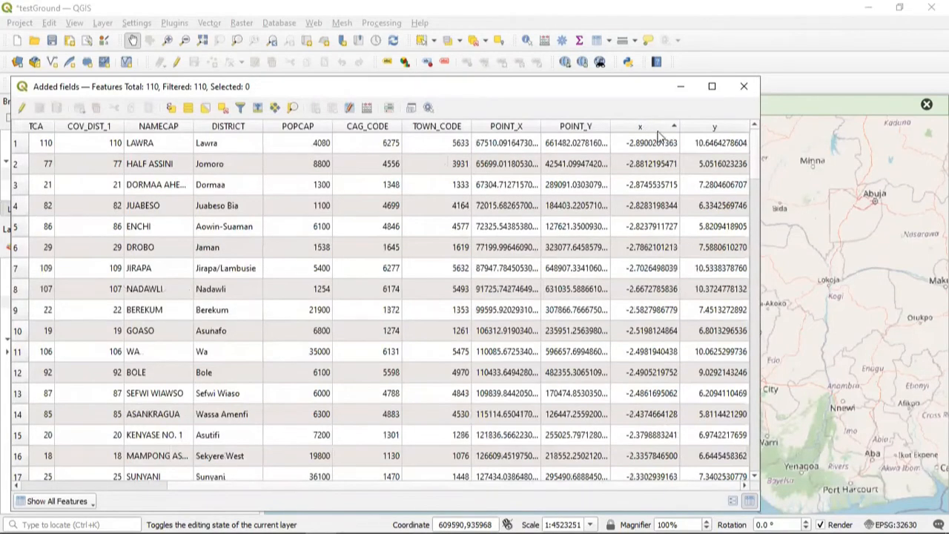
pyautogui.click(647, 131)
pyautogui.click(650, 146)
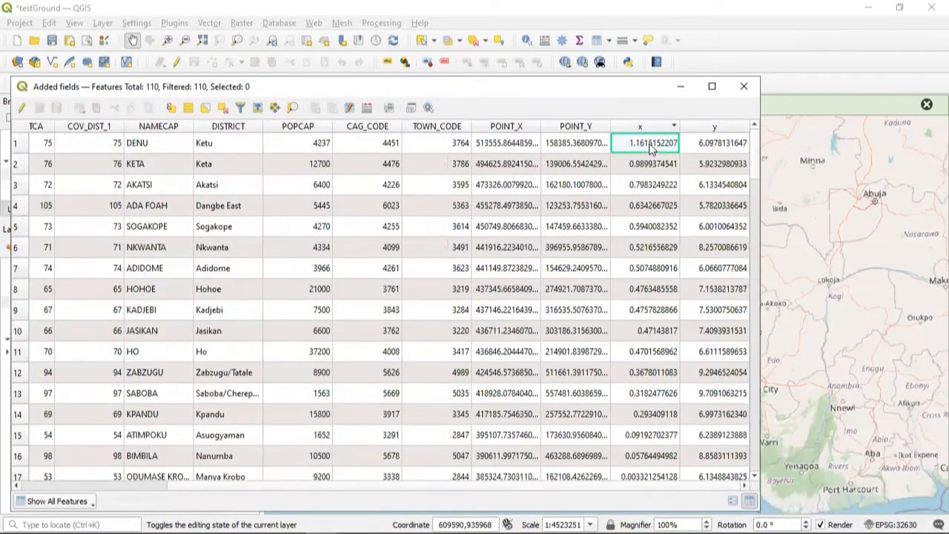
pyautogui.click(716, 145)
pyautogui.click(674, 207)
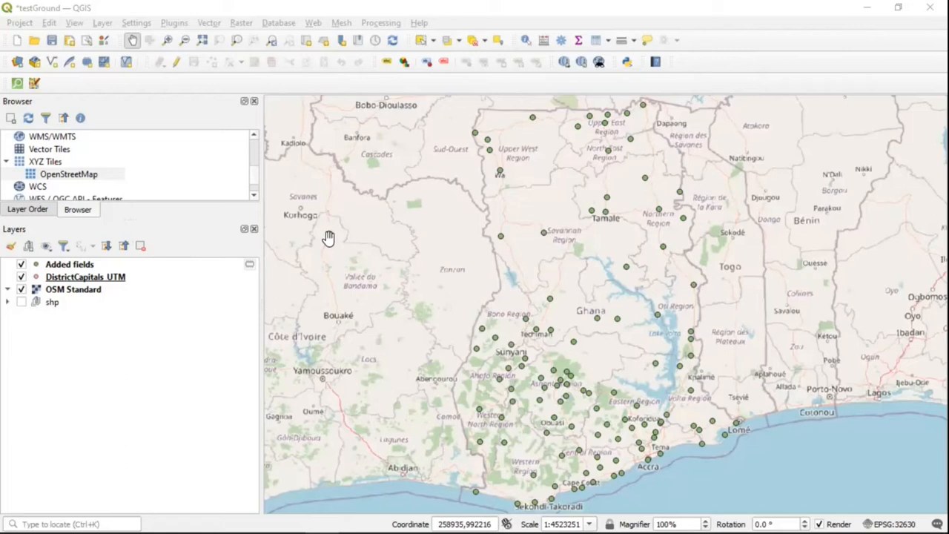
# Step: Duplicate the DistrictCapitals_UTM layer and show the copy on the map instead of the original
pyautogui.rightClick(102, 280)
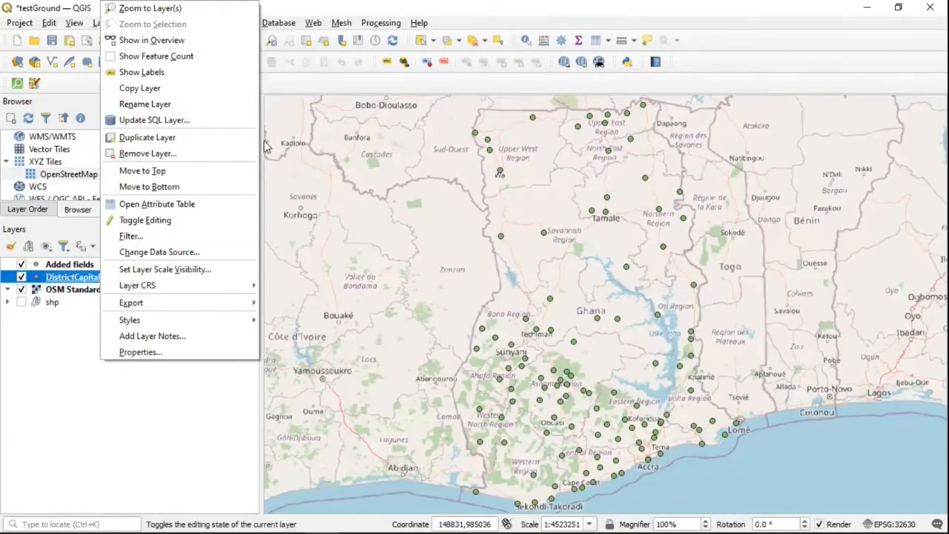
pyautogui.click(170, 141)
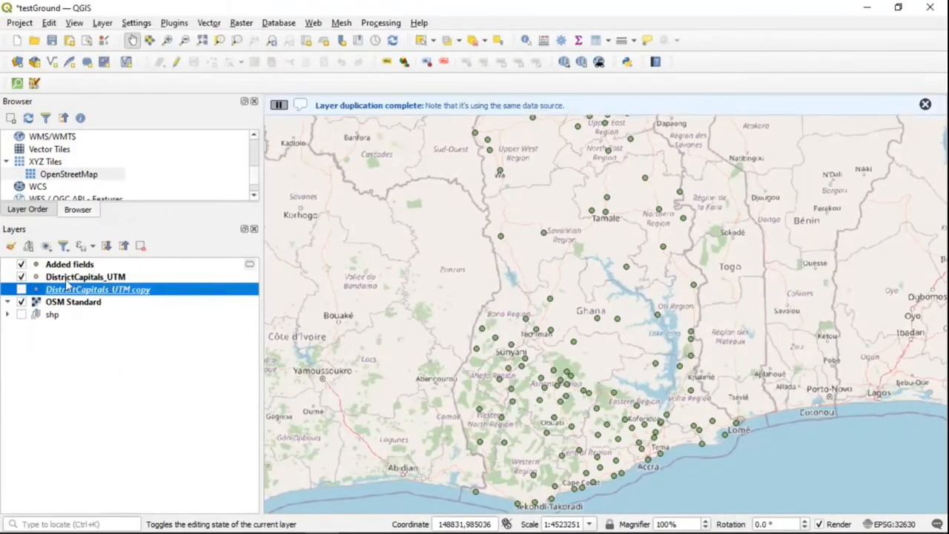
pyautogui.click(106, 276)
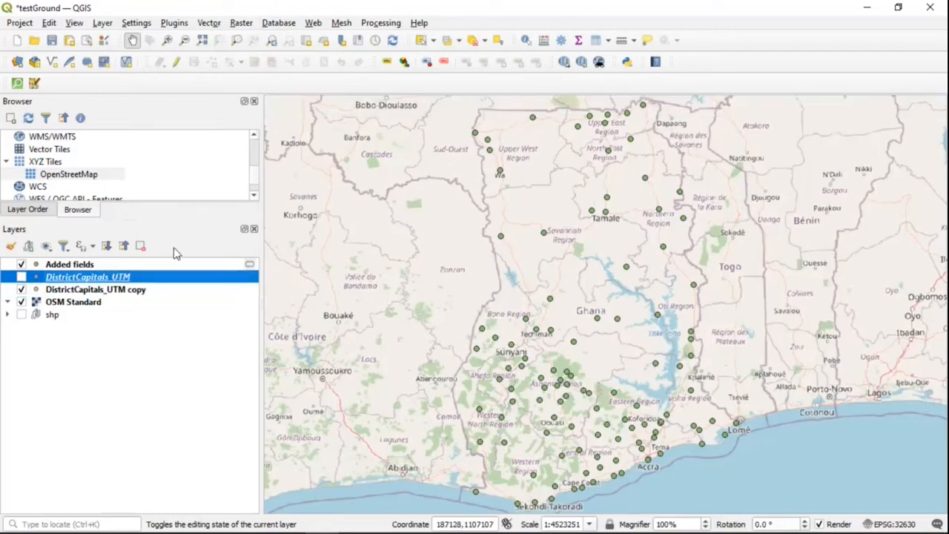
# Step: Open the attribute table of the DistrictCapitals_UTM copy layer and turn on editing
pyautogui.rightClick(137, 291)
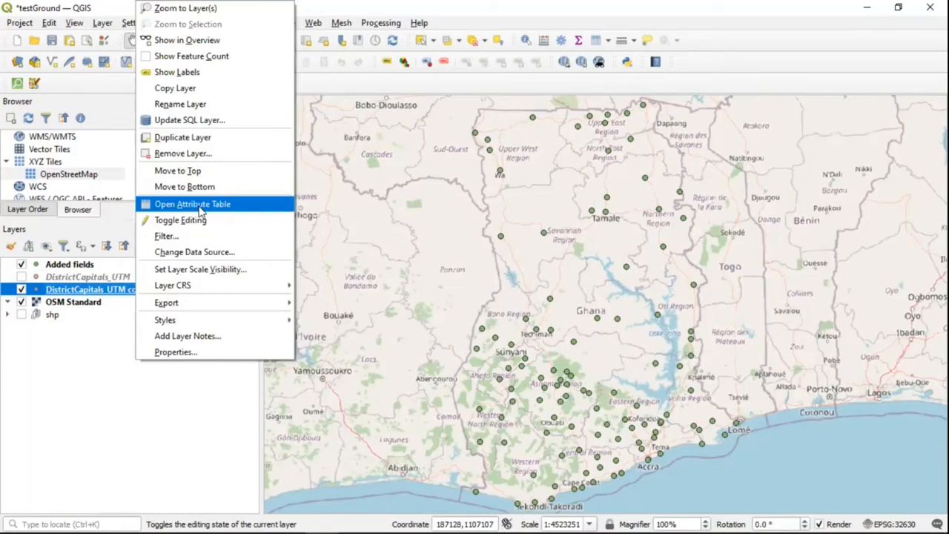
pyautogui.click(198, 206)
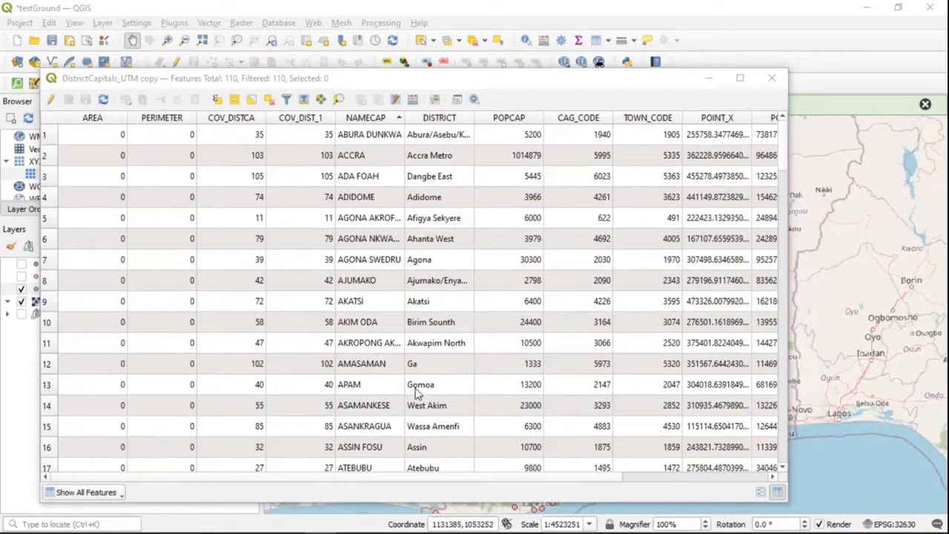
pyautogui.moveTo(282, 478); pyautogui.dragTo(435, 492)
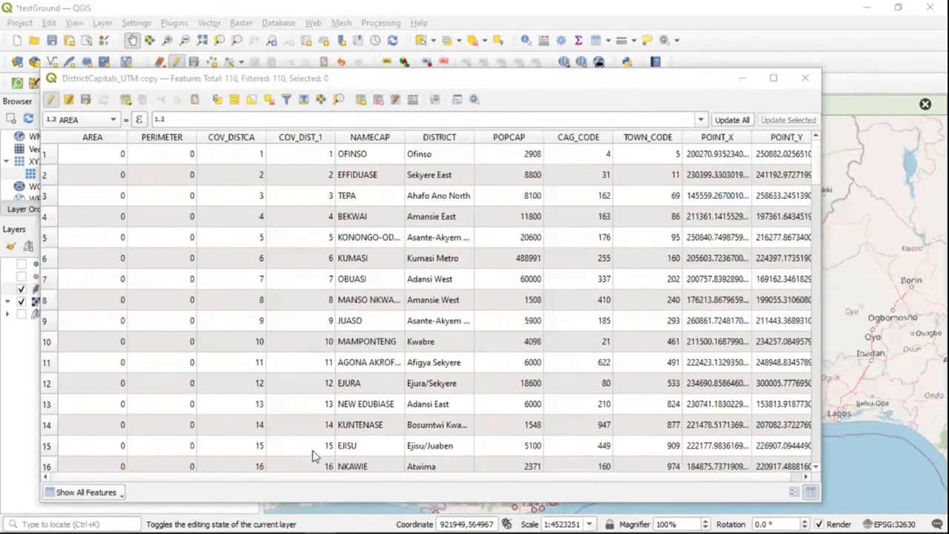
pyautogui.click(311, 486)
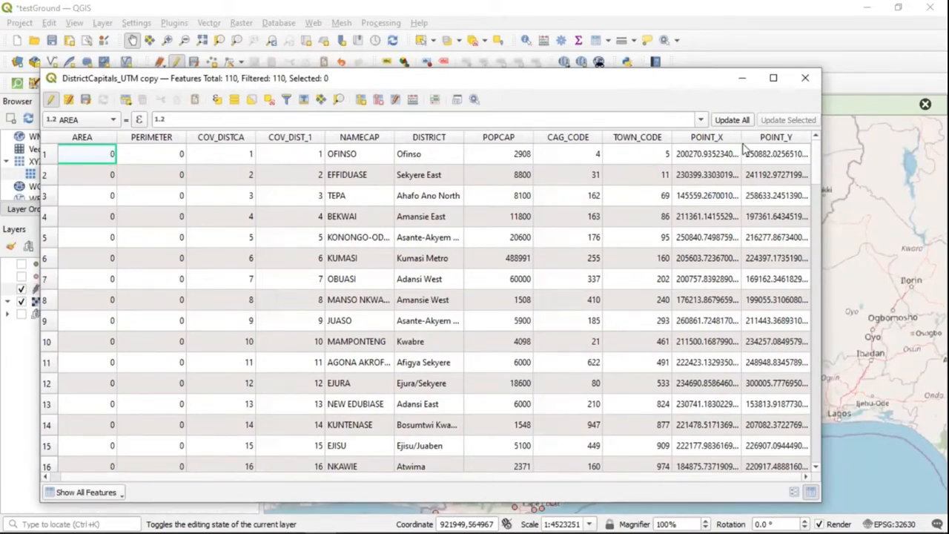
# Step: Set up a new field named x in the Field Calculator as Decimal number (real) with precision 7
pyautogui.click(415, 106)
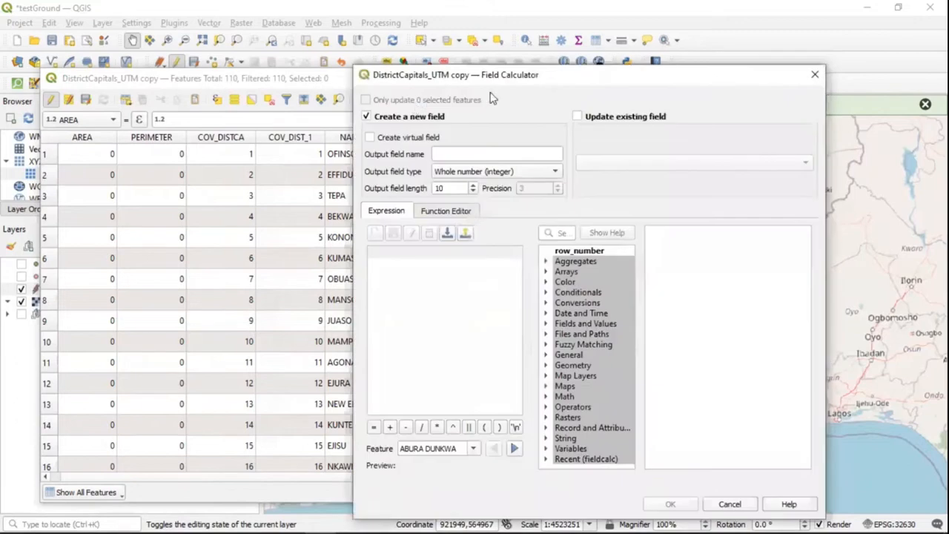
pyautogui.moveTo(529, 89); pyautogui.dragTo(492, 93)
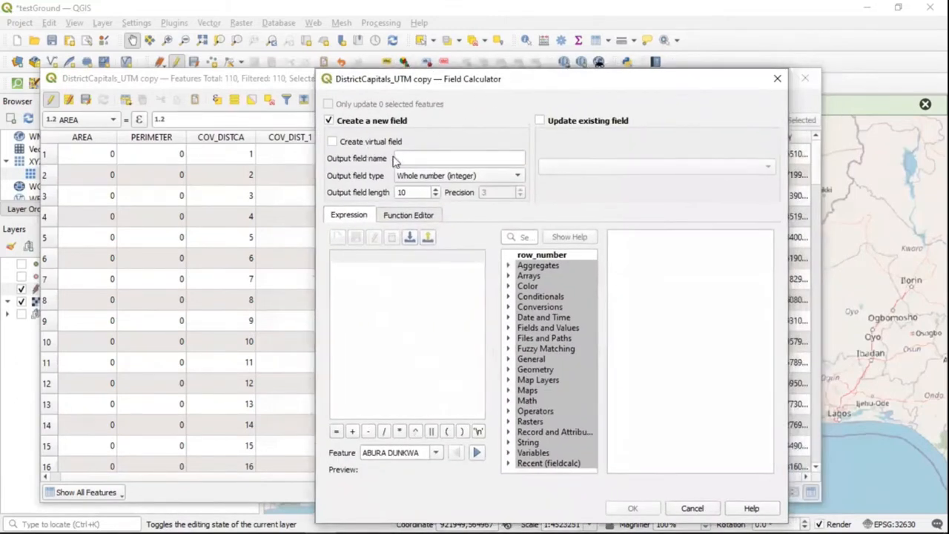
pyautogui.click(427, 157)
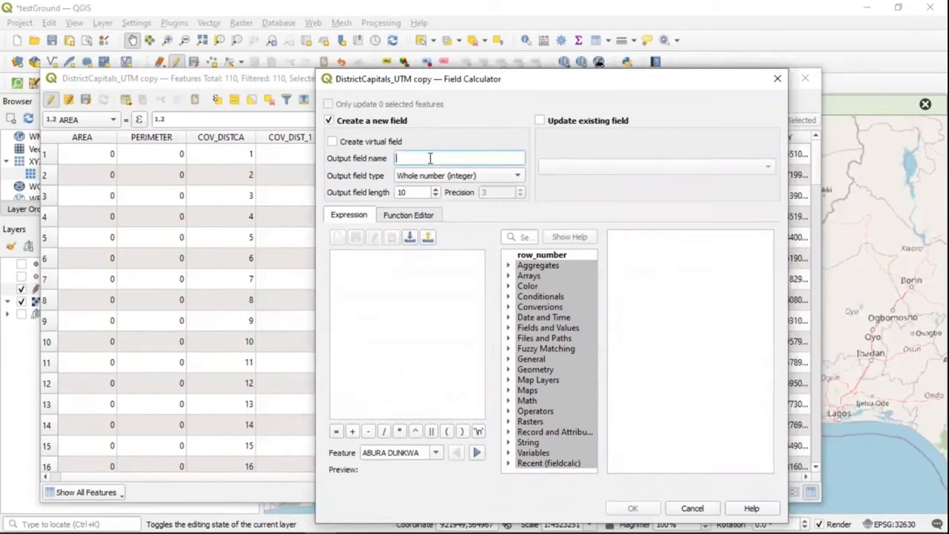
pyautogui.write('x')
pyautogui.click(461, 175)
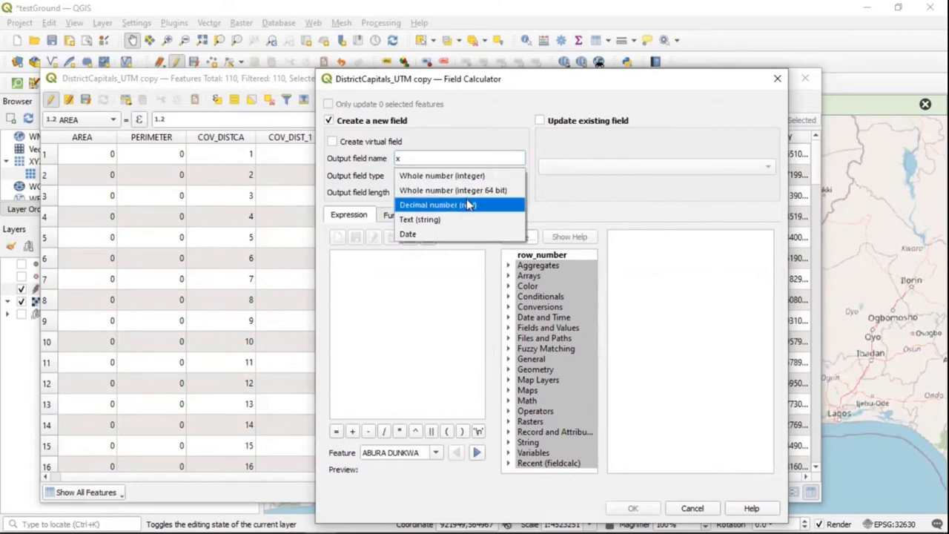
pyautogui.click(468, 205)
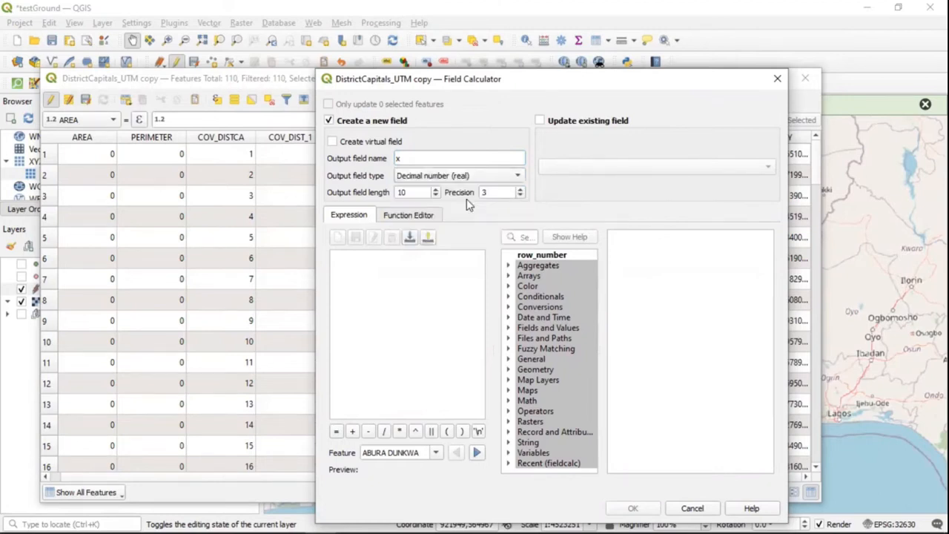
pyautogui.click(522, 194)
pyautogui.click(521, 190)
pyautogui.click(521, 190)
pyautogui.click(521, 190)
pyautogui.click(445, 301)
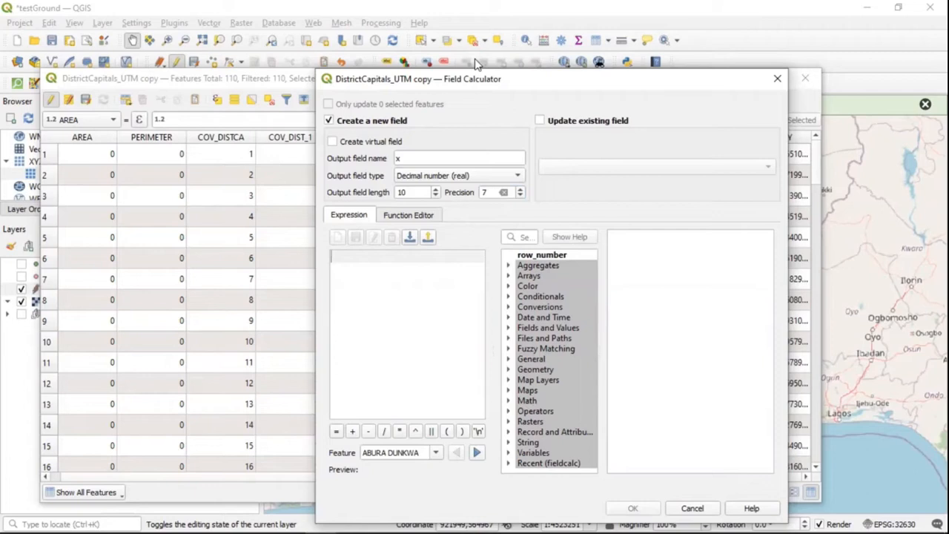
pyautogui.click(822, 43)
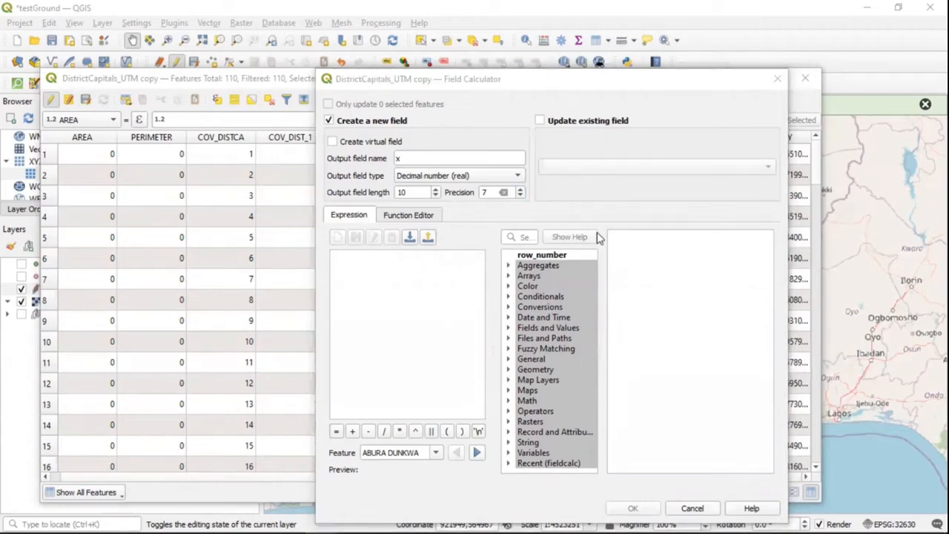
pyautogui.click(373, 279)
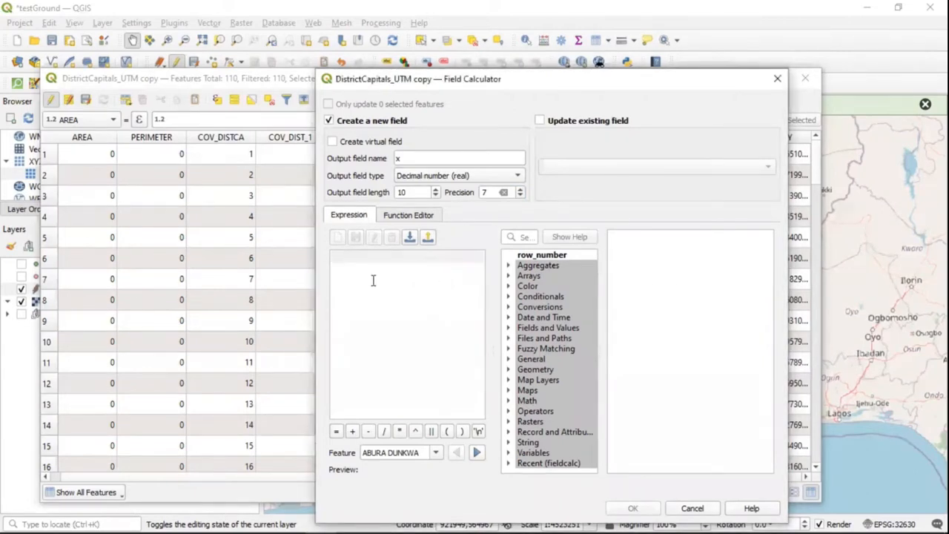
pyautogui.hotkey('ctrl', 'v')
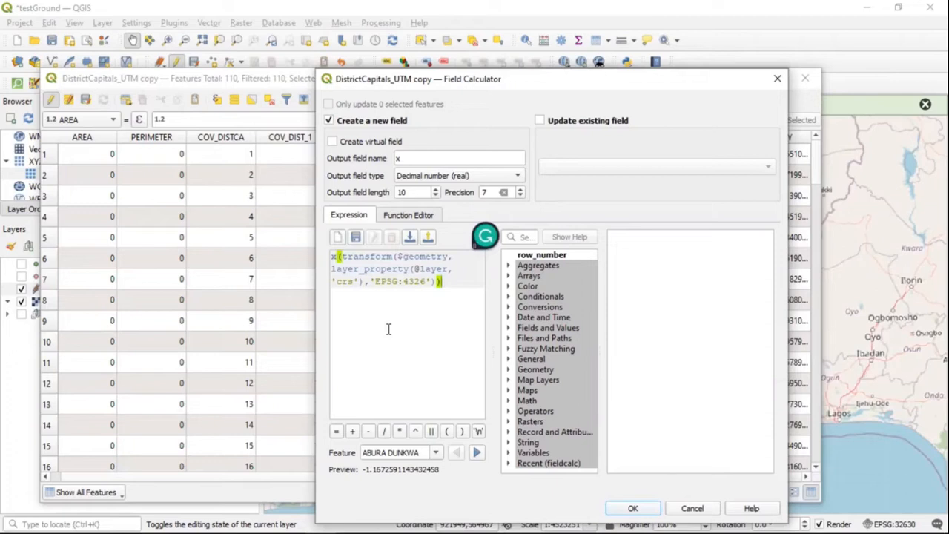
# Step: Look up the x function among the Field Calculator's functions and read its help, leaving the expression as entered
pyautogui.moveTo(400, 518)
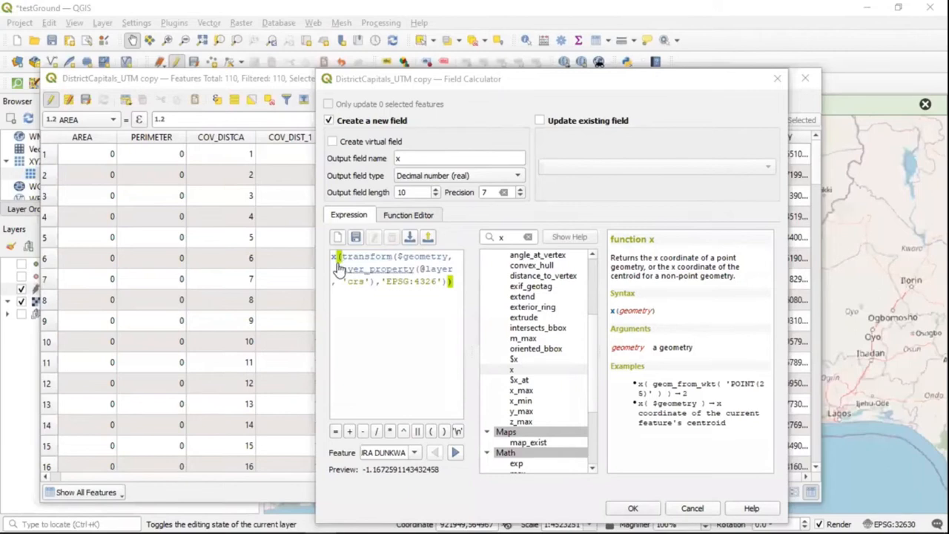
pyautogui.doubleClick(511, 236)
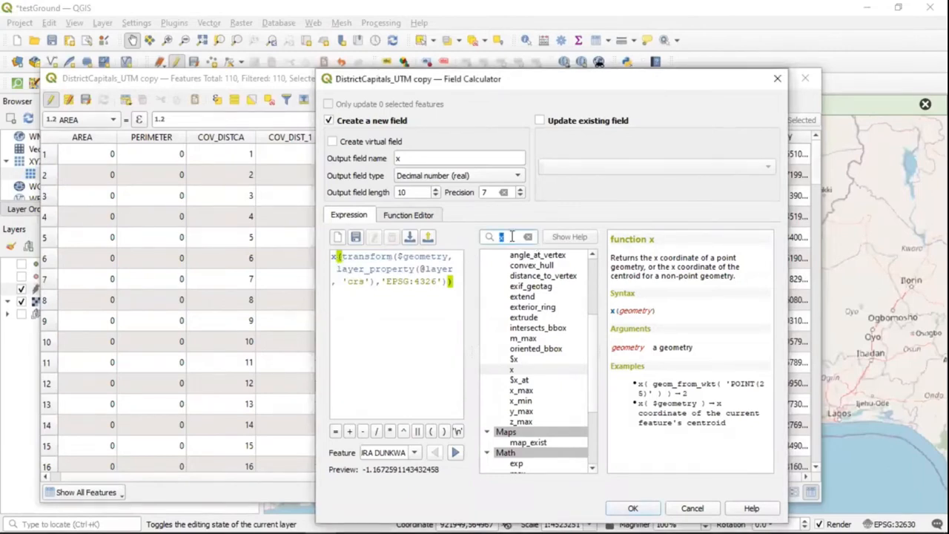
pyautogui.press('BackSpace')
pyautogui.write('x')
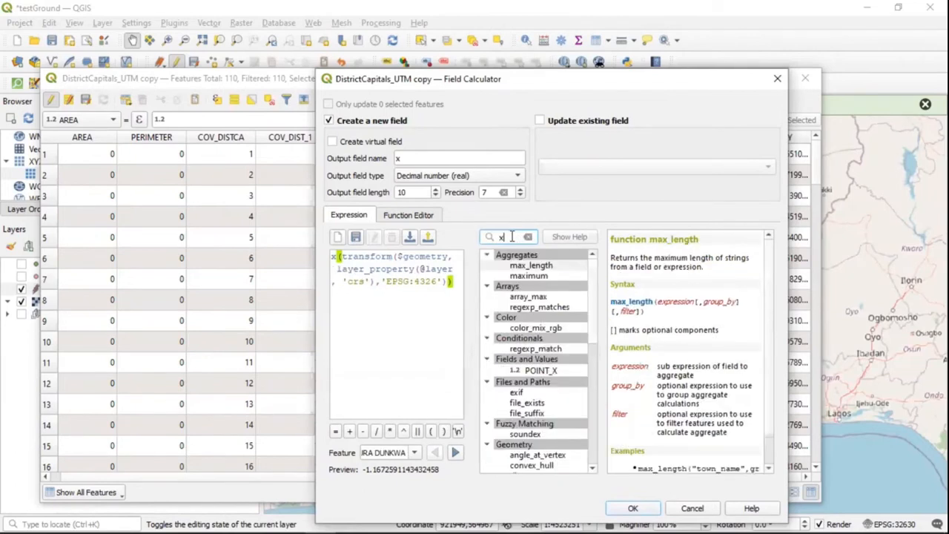
pyautogui.click(486, 255)
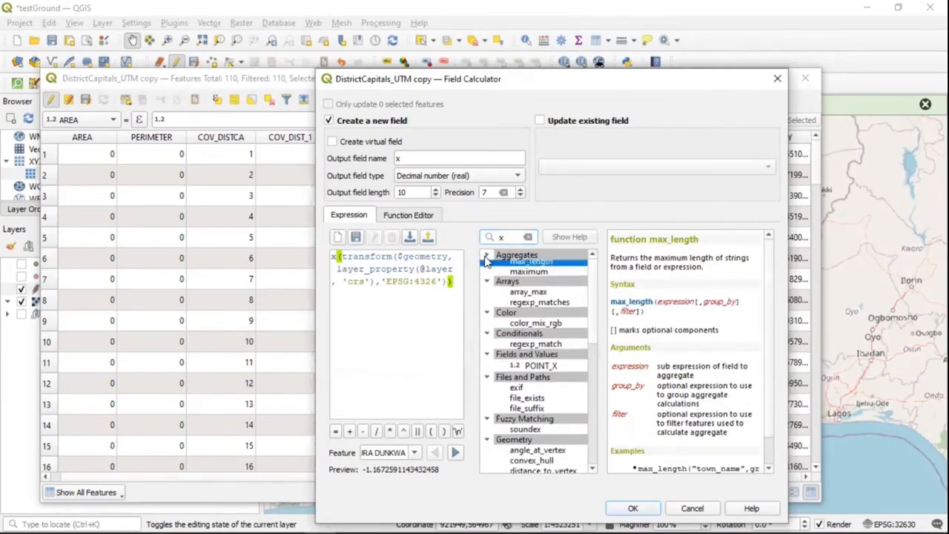
pyautogui.moveTo(593, 309); pyautogui.dragTo(591, 368)
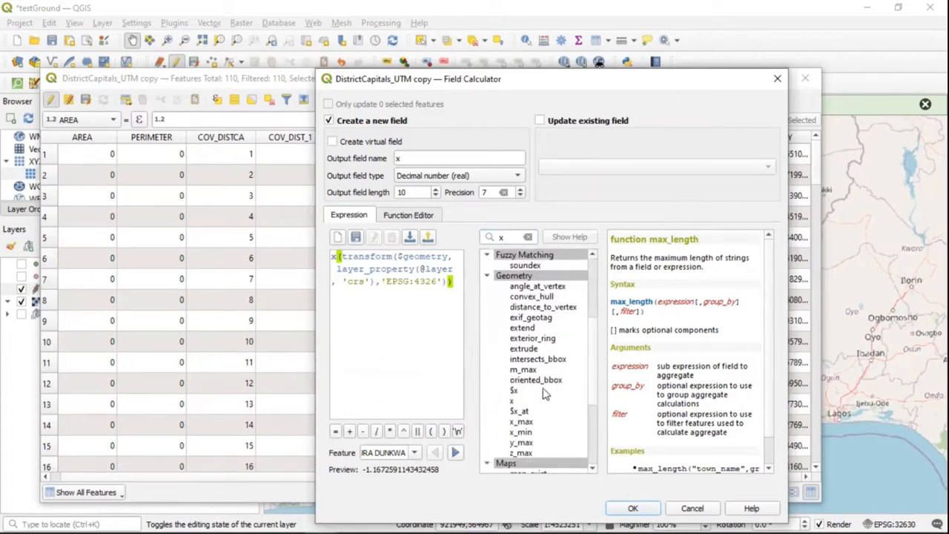
pyautogui.doubleClick(511, 401)
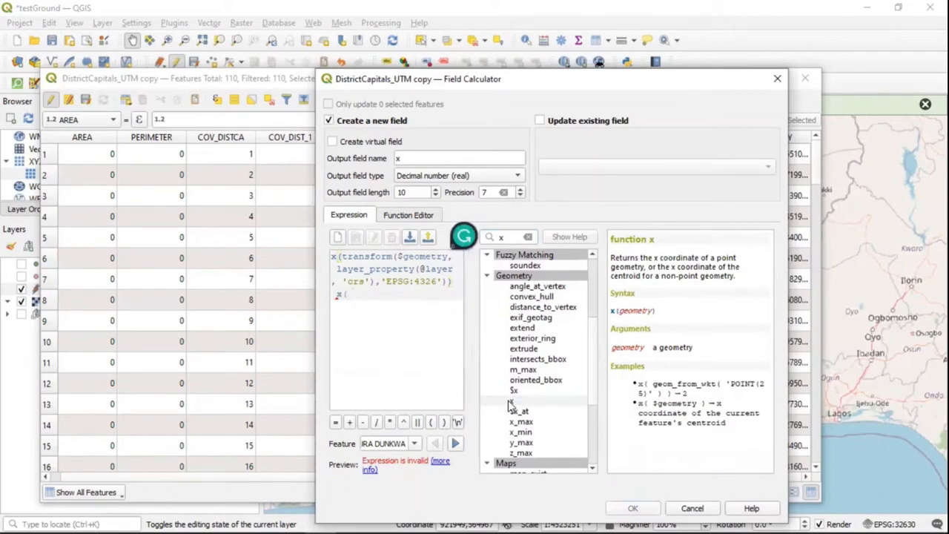
pyautogui.moveTo(370, 293); pyautogui.dragTo(334, 294)
pyautogui.press('BackSpace')
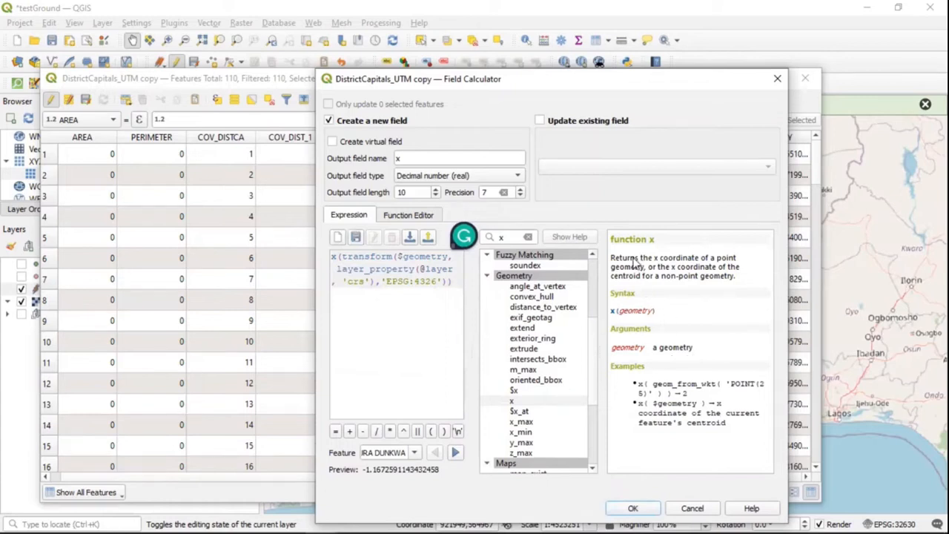
pyautogui.moveTo(610, 257); pyautogui.dragTo(735, 353)
pyautogui.click(719, 428)
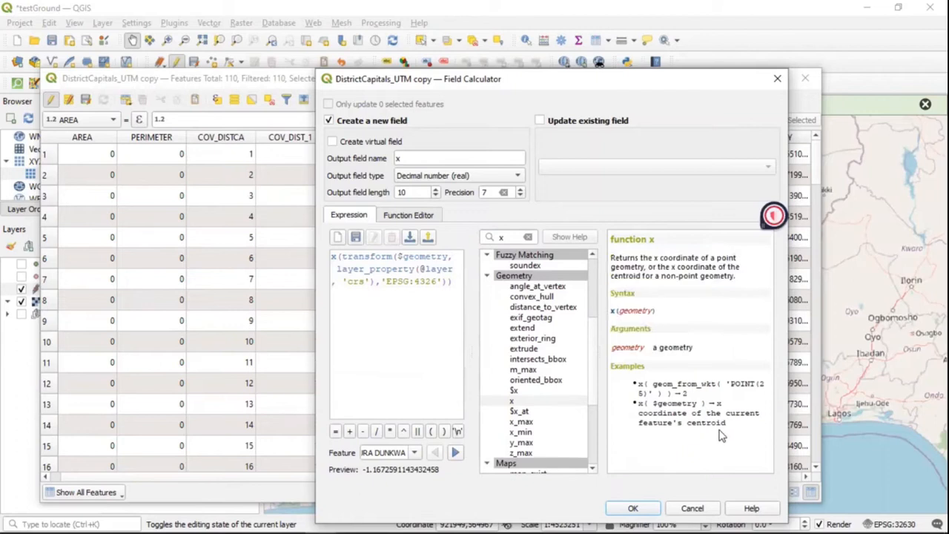
# Step: Search the Field Calculator functions for trans and read the help of the transform function
pyautogui.click(338, 256)
pyautogui.moveTo(510, 237); pyautogui.dragTo(492, 240)
pyautogui.write('trans')
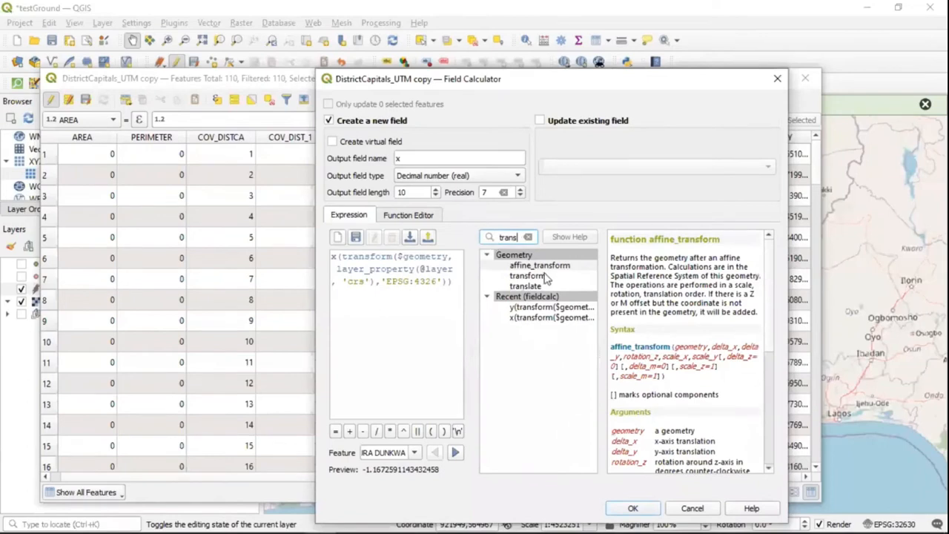
pyautogui.click(549, 277)
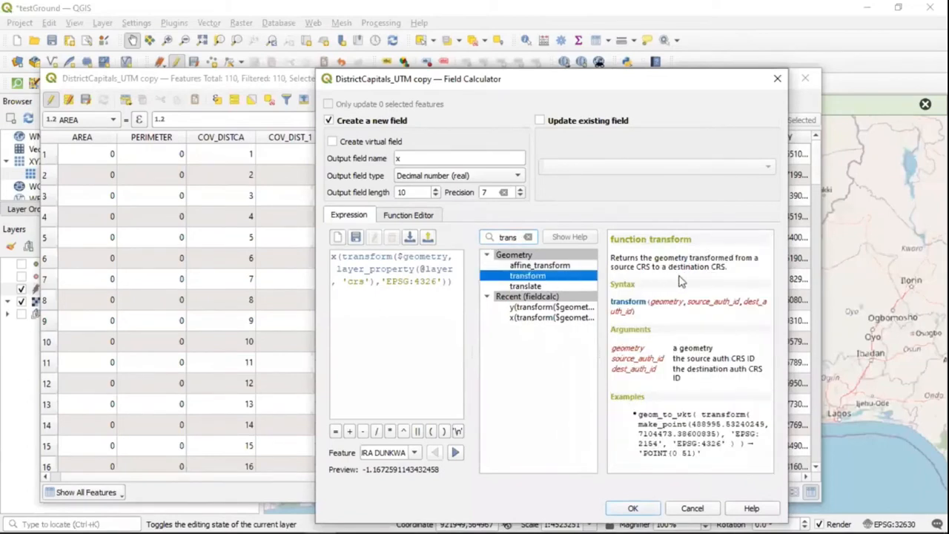
# Step: Search the Field Calculator functions for $ and read the help of the $geometry function
pyautogui.doubleClick(500, 238)
pyautogui.press('BackSpace')
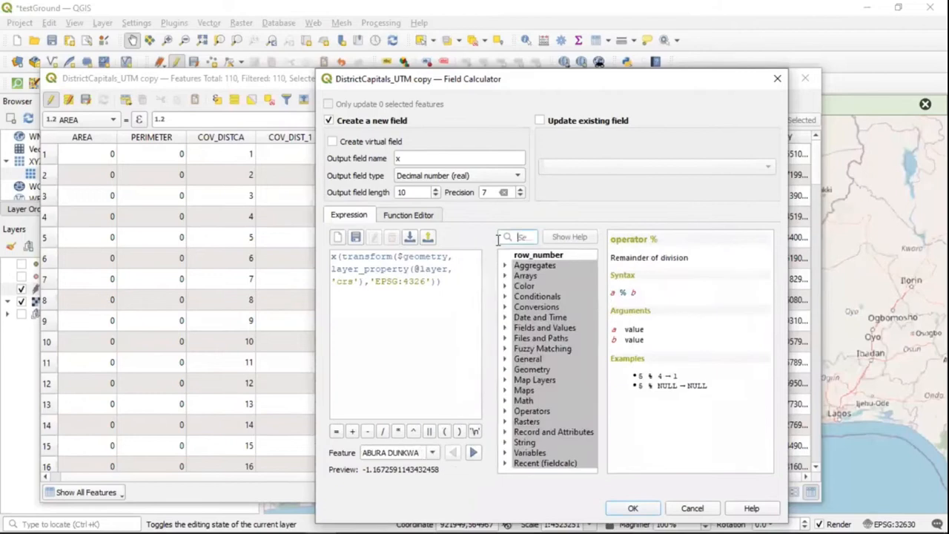
pyautogui.write('$')
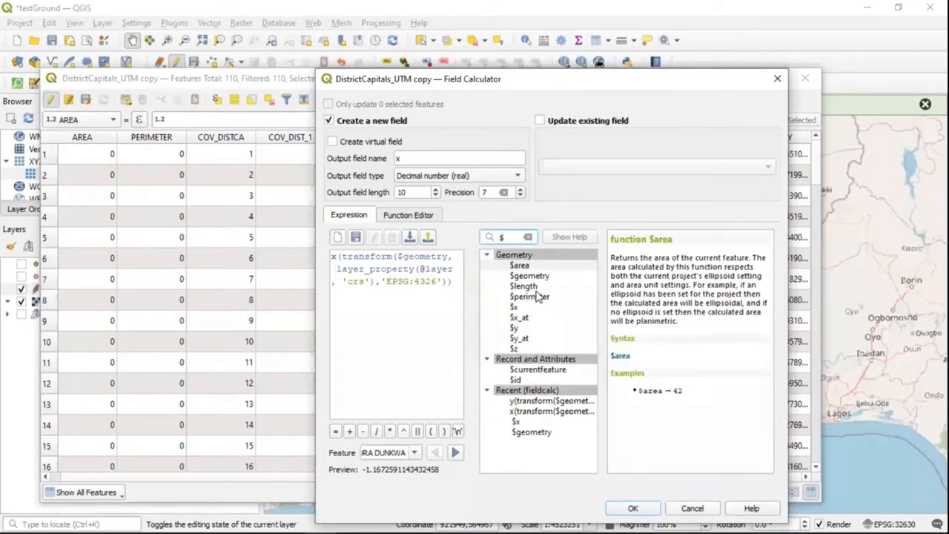
pyautogui.click(537, 278)
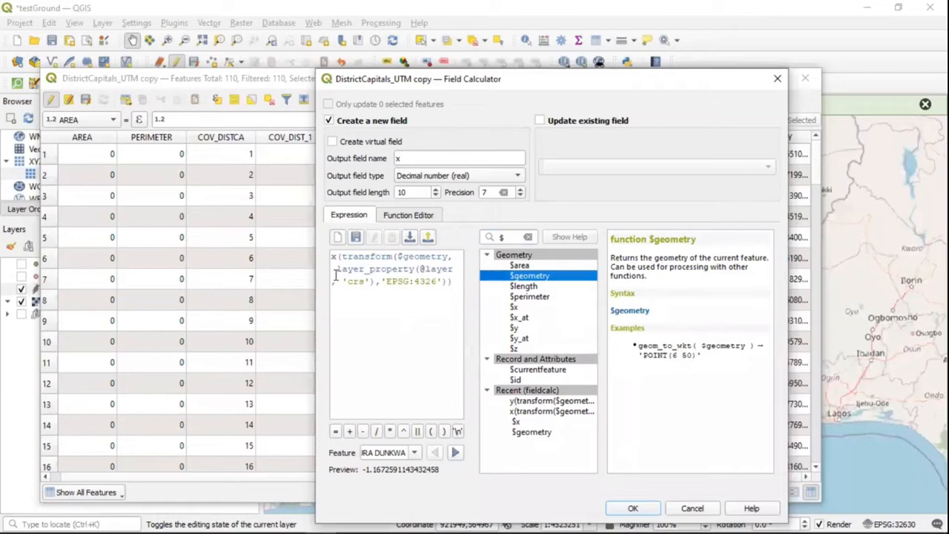
pyautogui.moveTo(335, 271); pyautogui.dragTo(406, 268)
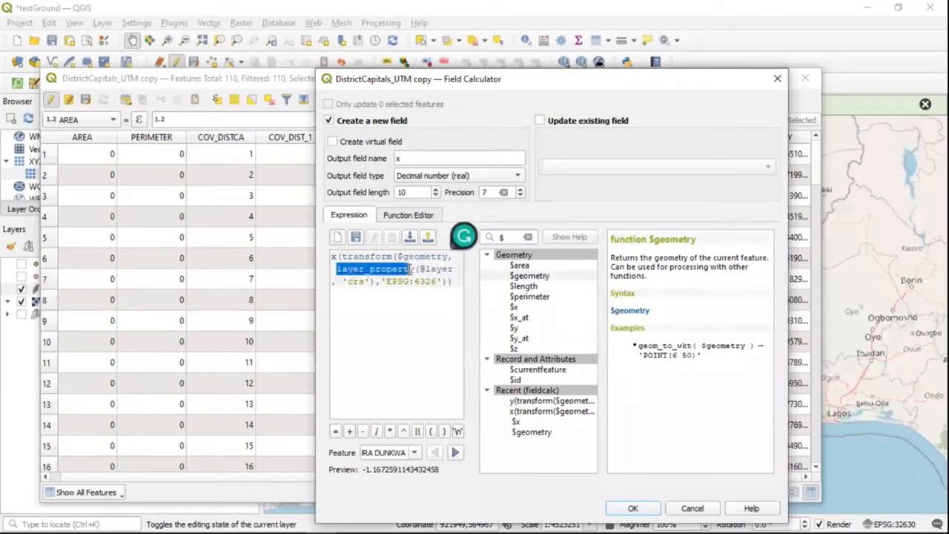
pyautogui.click(417, 301)
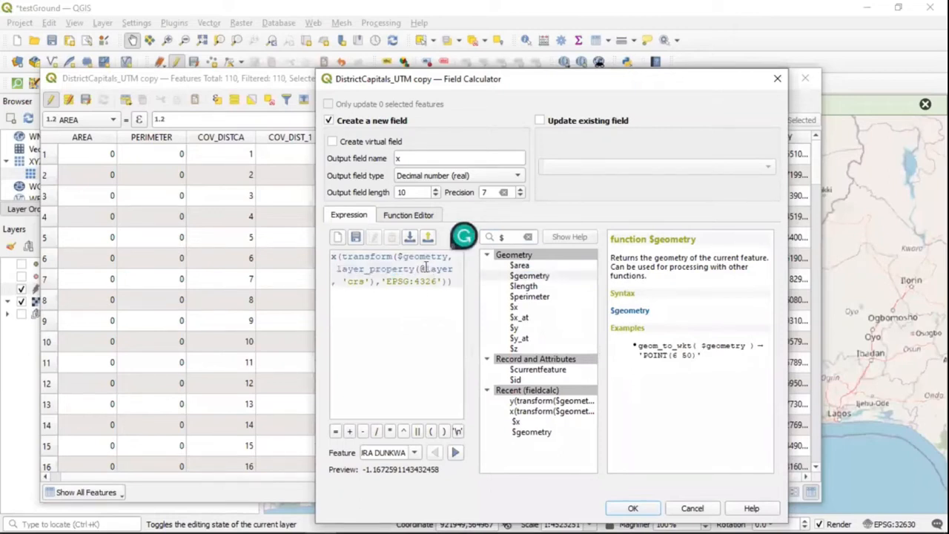
pyautogui.moveTo(419, 269); pyautogui.dragTo(460, 270)
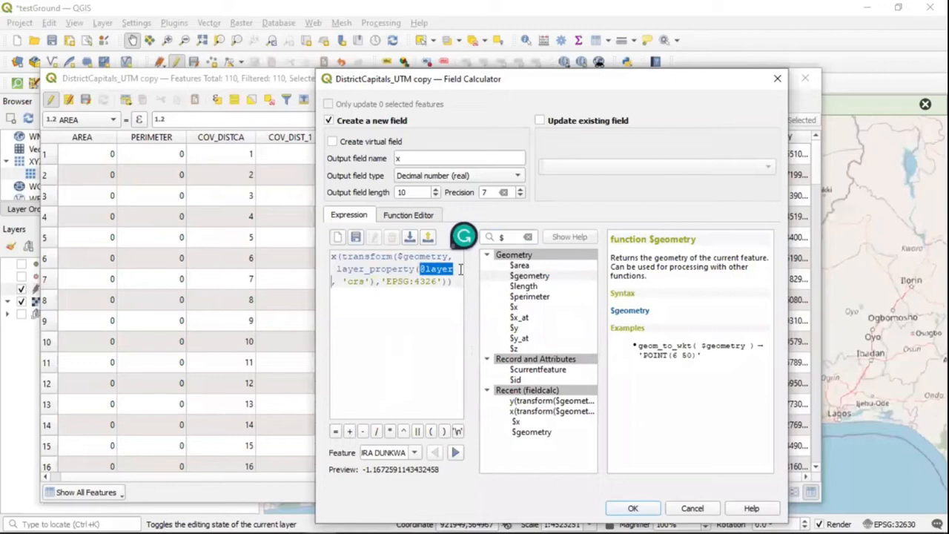
pyautogui.click(398, 318)
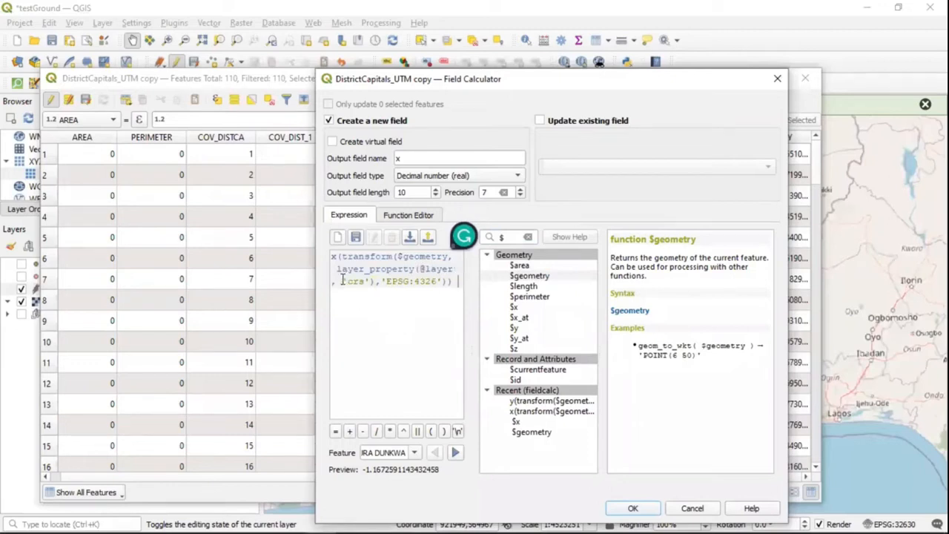
pyautogui.moveTo(342, 281); pyautogui.dragTo(371, 281)
pyautogui.click(388, 317)
pyautogui.moveTo(384, 285); pyautogui.dragTo(443, 282)
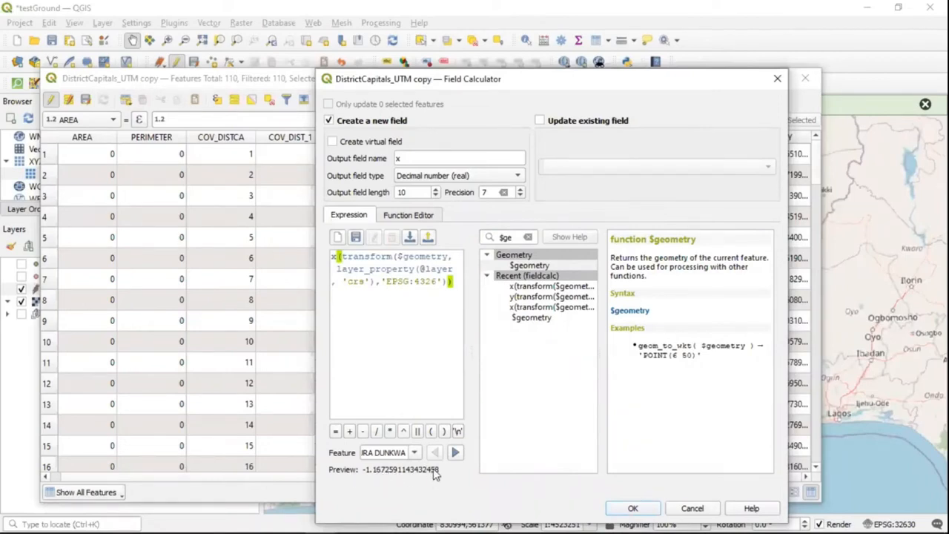
# Step: Create the x field from the expression and check its column in the DistrictCapitals_UTM copy attribute table
pyautogui.click(634, 508)
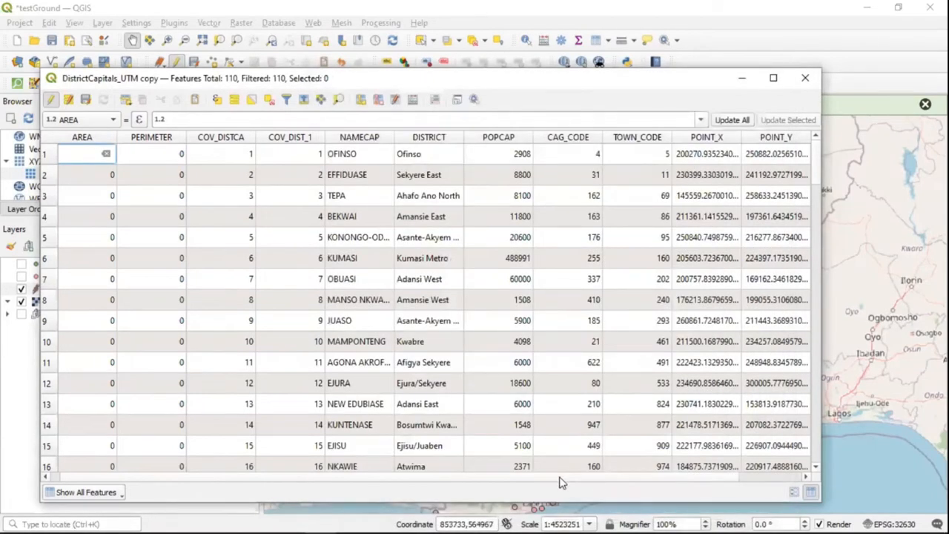
pyautogui.moveTo(561, 480); pyautogui.dragTo(645, 482)
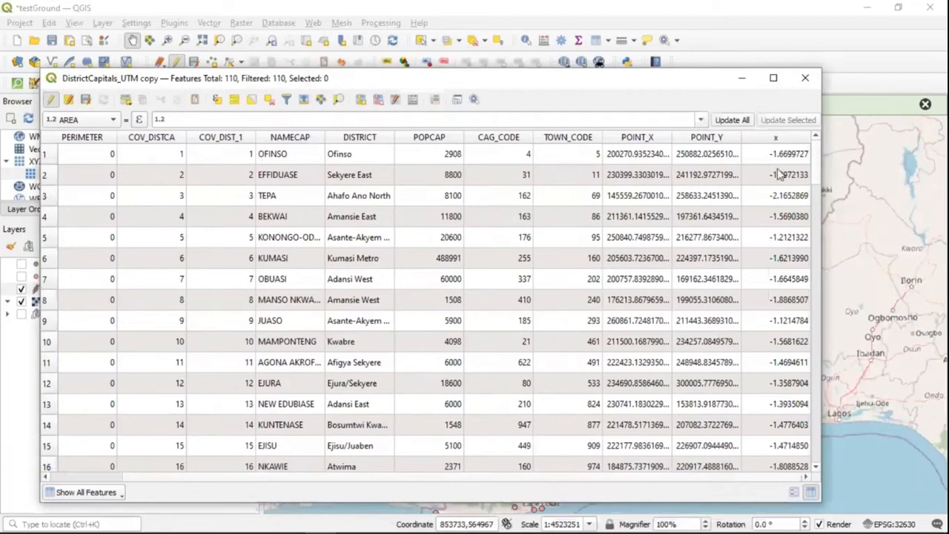
pyautogui.click(633, 138)
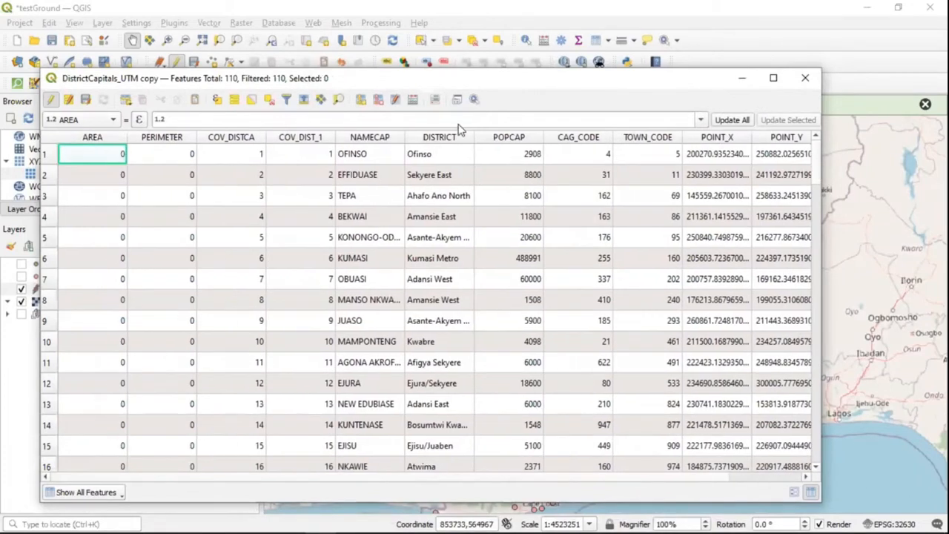
pyautogui.click(407, 108)
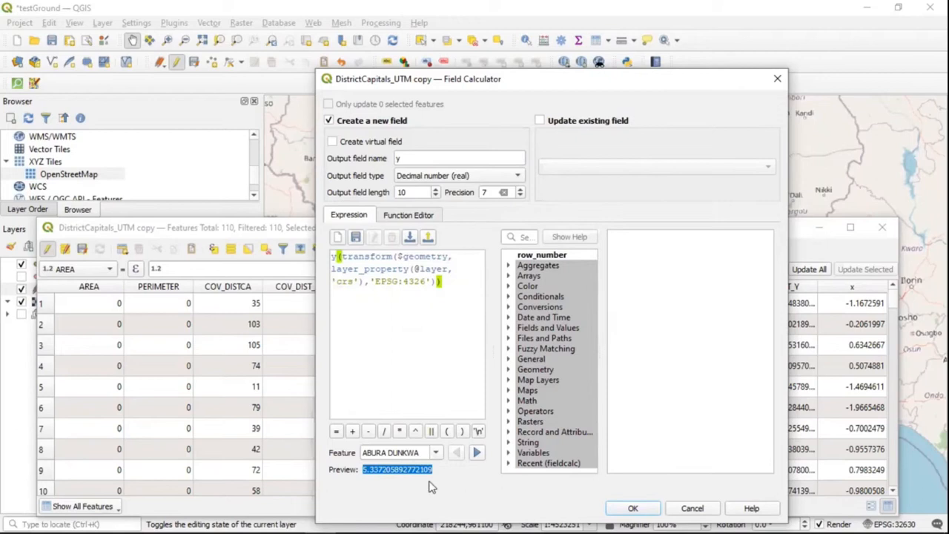
pyautogui.click(641, 509)
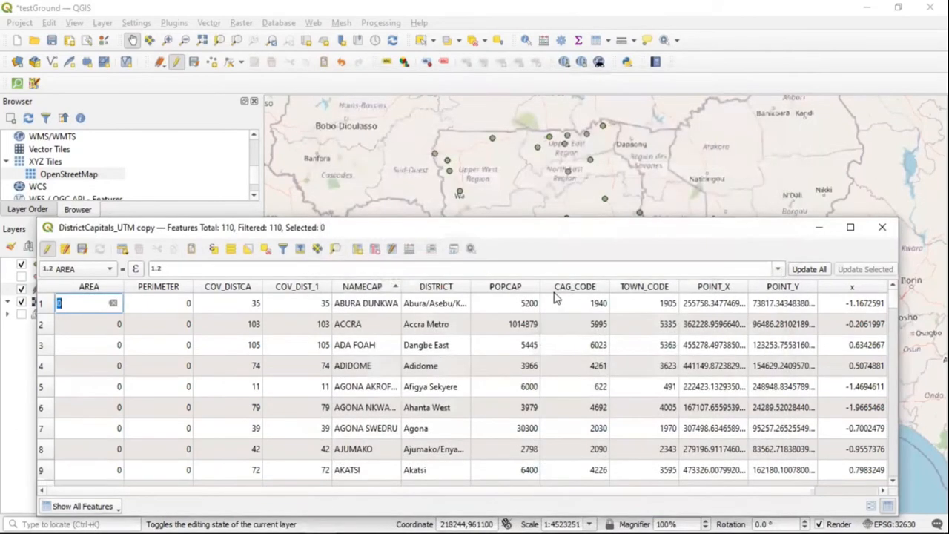
pyautogui.moveTo(522, 237); pyautogui.dragTo(512, 219)
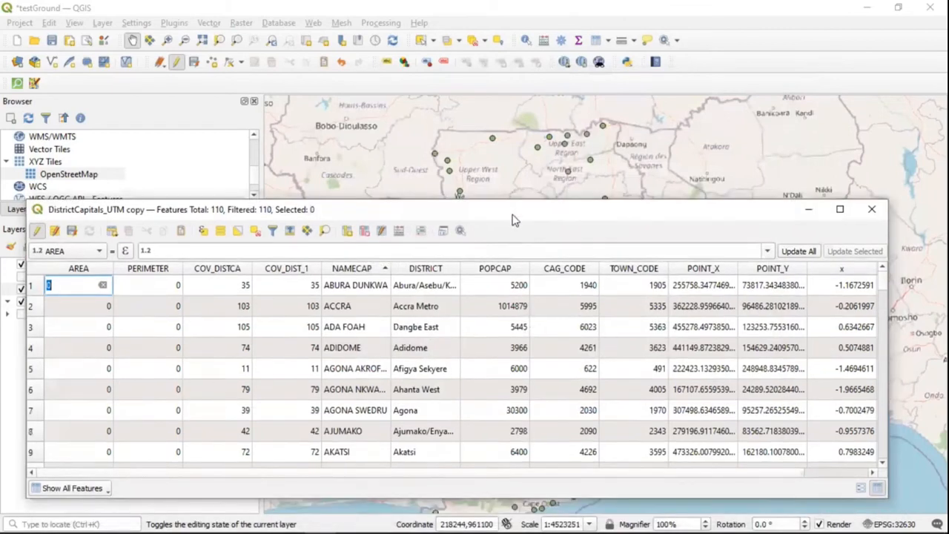
pyautogui.moveTo(563, 472); pyautogui.dragTo(749, 472)
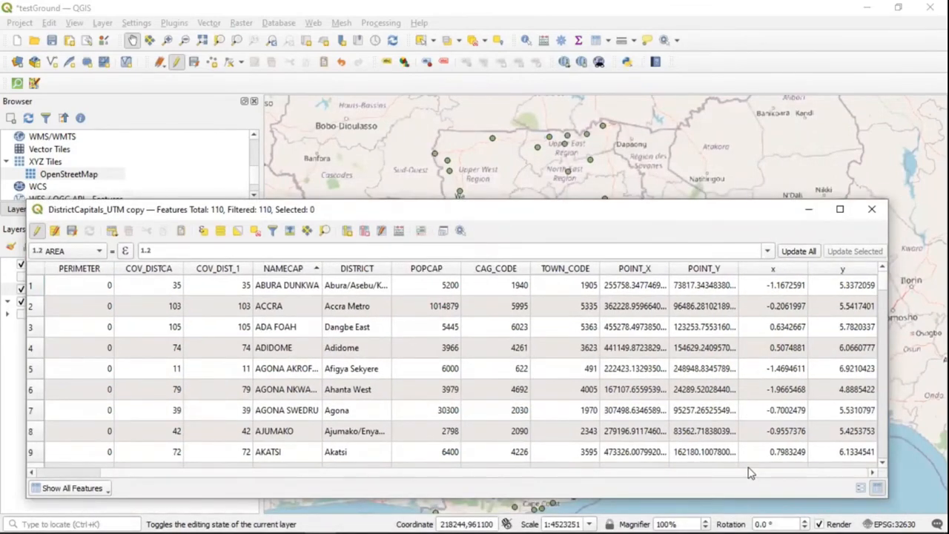
# Step: Compare the x and y values of ABURA DUNKWA between the Added fields and DistrictCapitals_UTM copy attribute tables
pyautogui.click(808, 210)
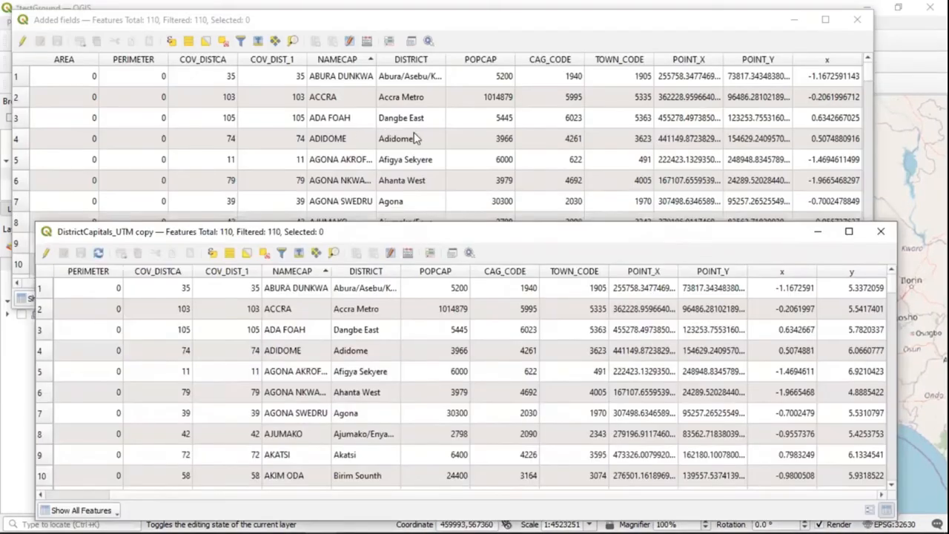
pyautogui.click(274, 289)
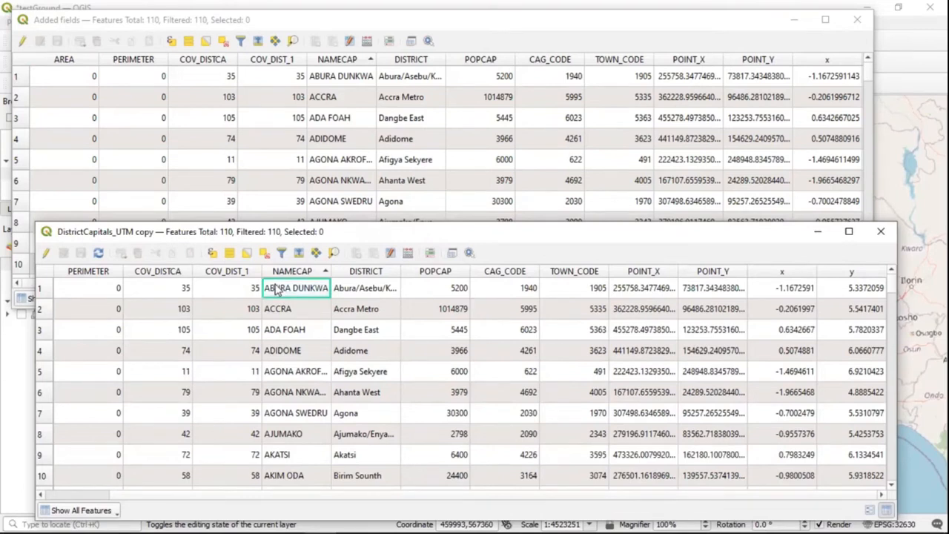
pyautogui.click(327, 81)
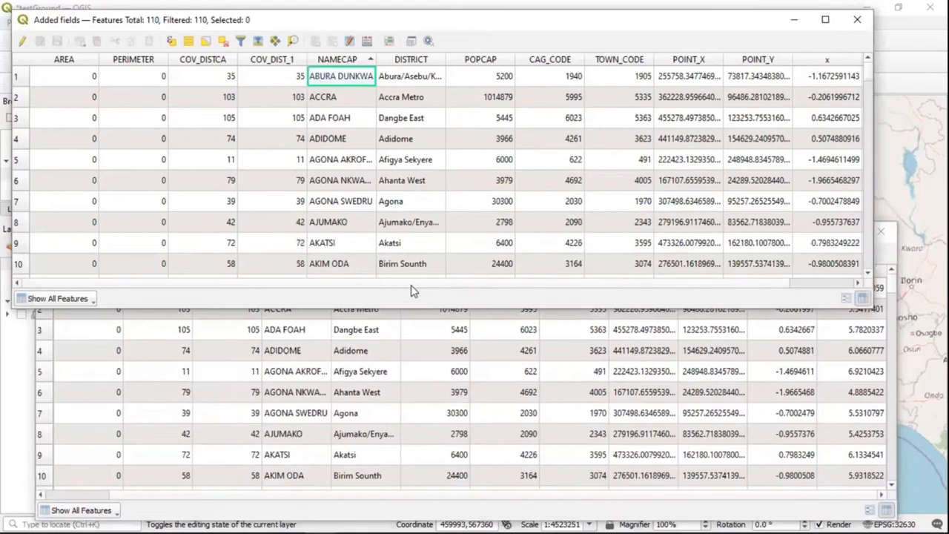
pyautogui.moveTo(411, 284); pyautogui.dragTo(605, 282)
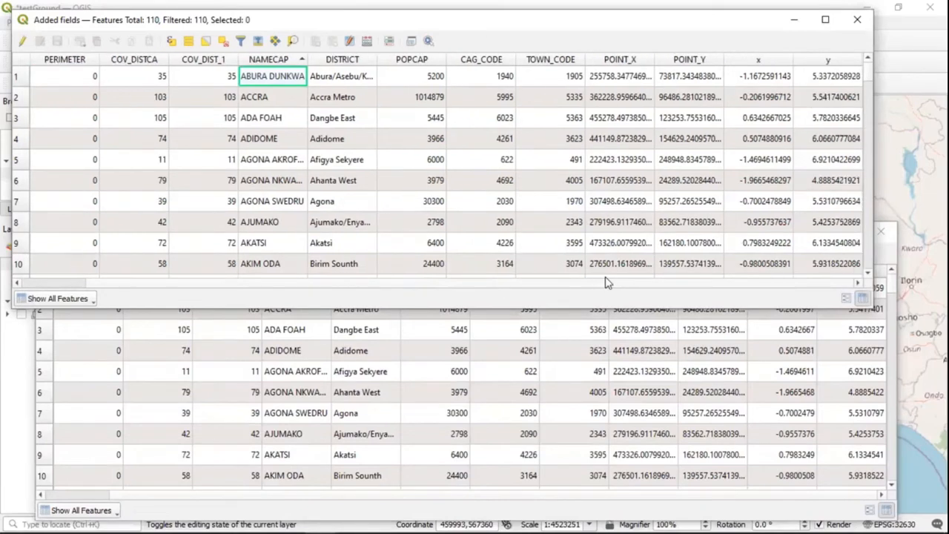
pyautogui.click(742, 81)
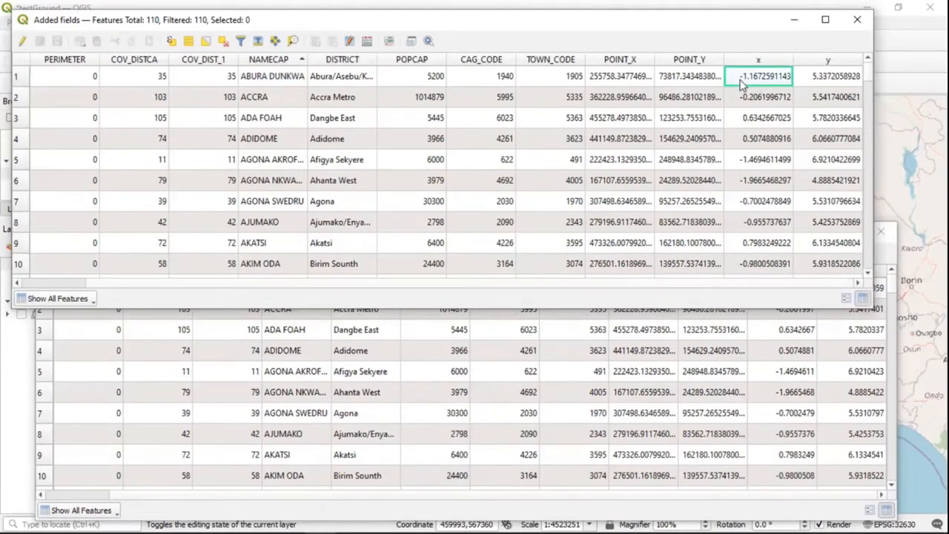
pyautogui.click(806, 354)
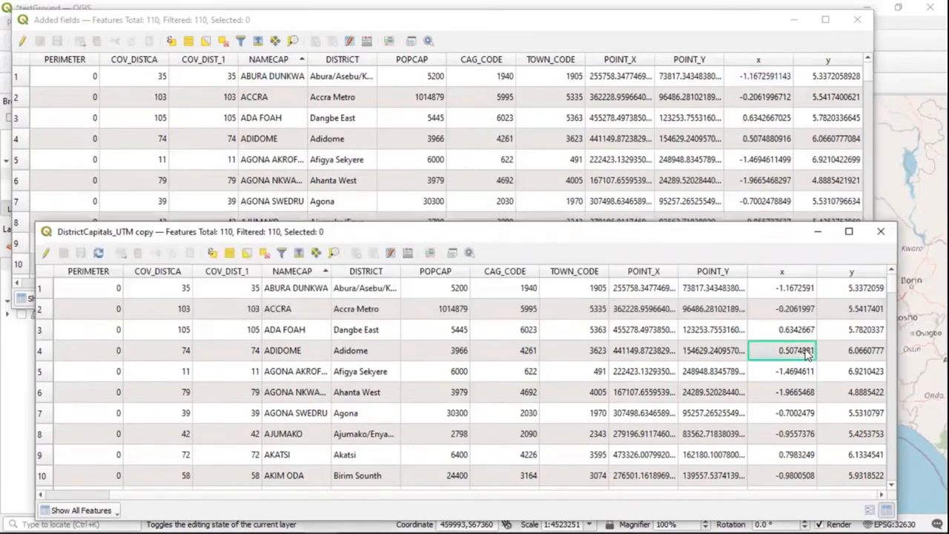
pyautogui.click(799, 292)
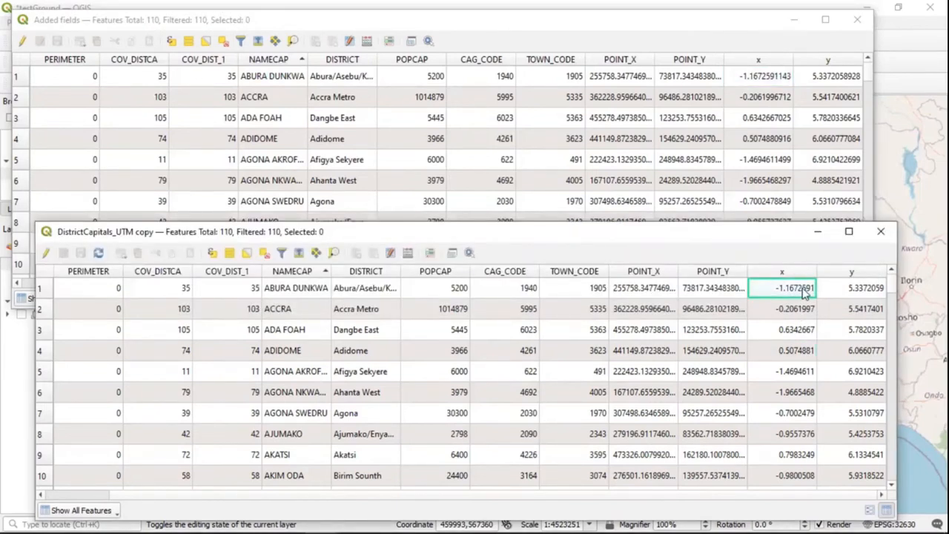
pyautogui.click(846, 294)
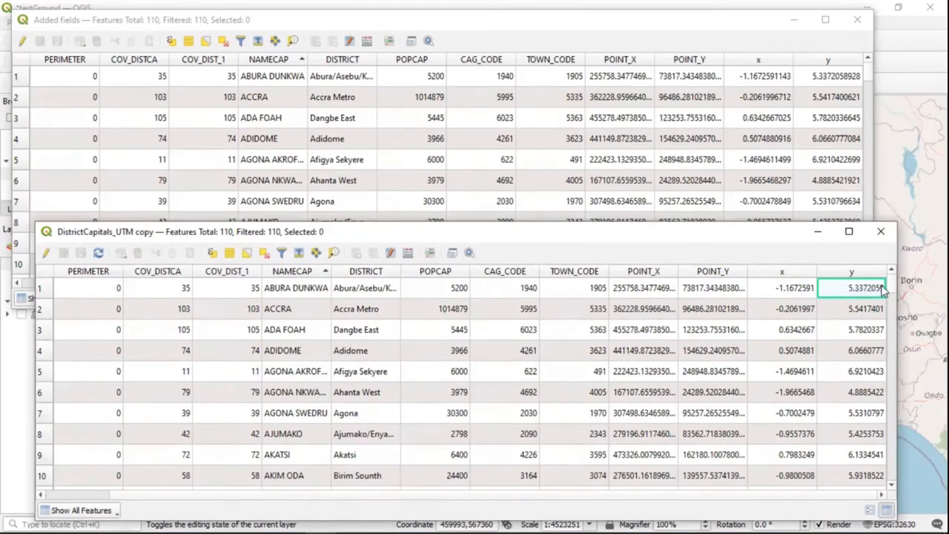
pyautogui.click(828, 78)
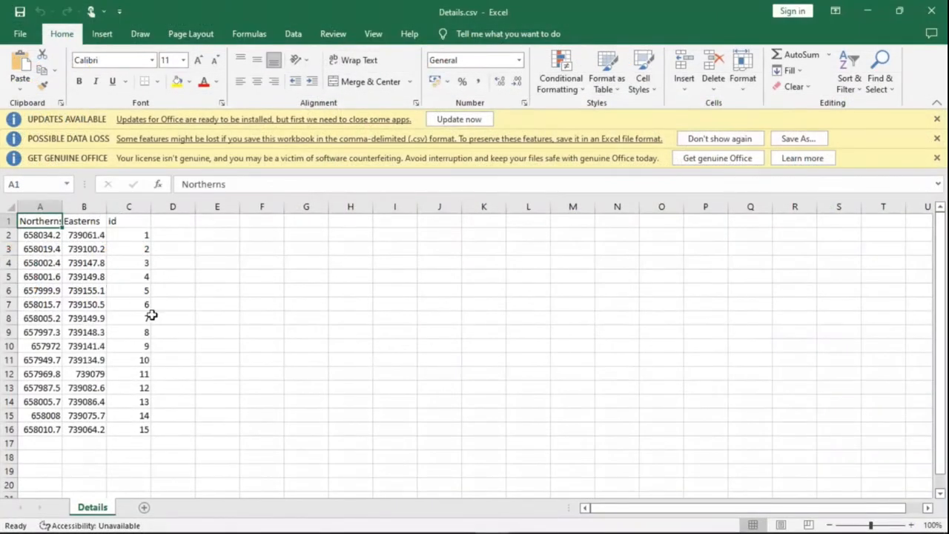
pyautogui.moveTo(21, 221); pyautogui.dragTo(12, 148)
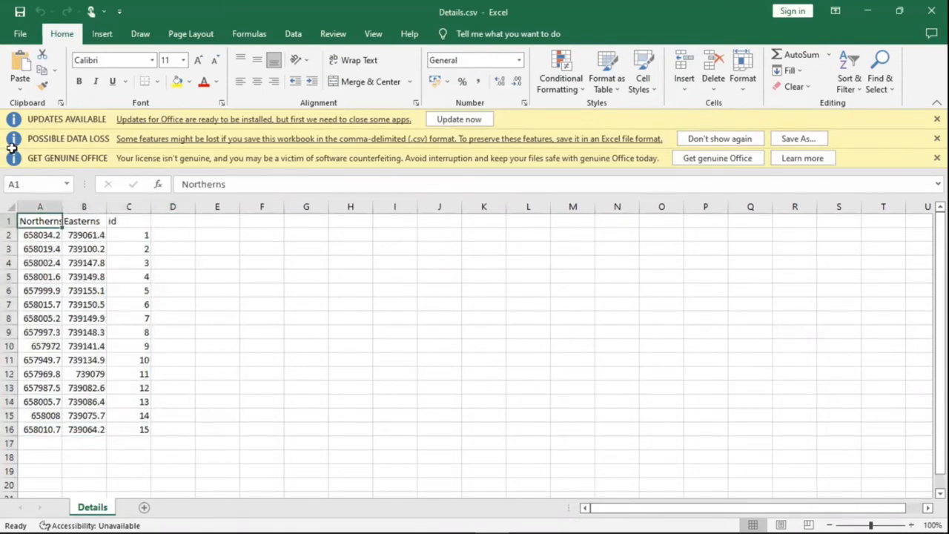
# Step: Switch to Excel and examine the Northerns, Easterns and id columns of Details.csv
pyautogui.click(174, 288)
pyautogui.click(214, 272)
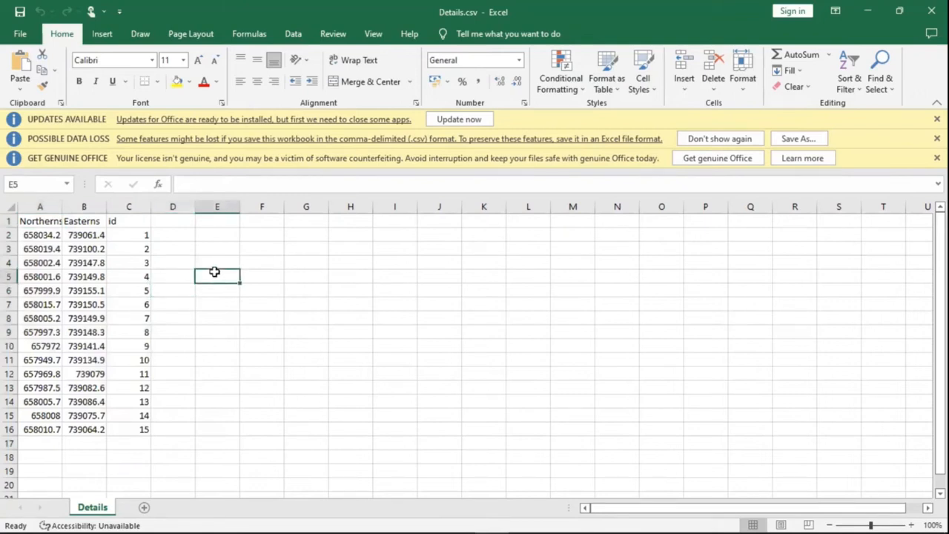
pyautogui.click(94, 289)
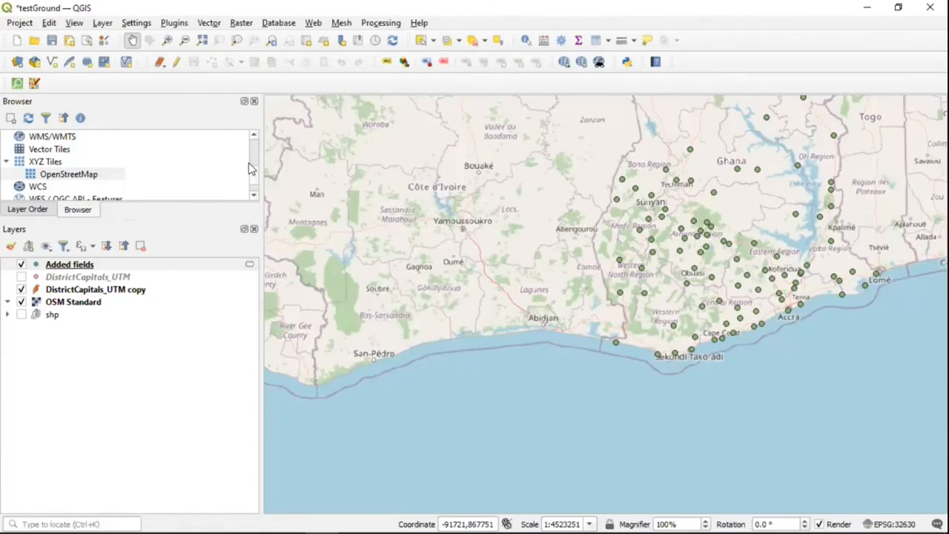
# Step: Switch to QGIS and choose Details.csv from the data folder as the source for a new delimited text layer
pyautogui.click(102, 23)
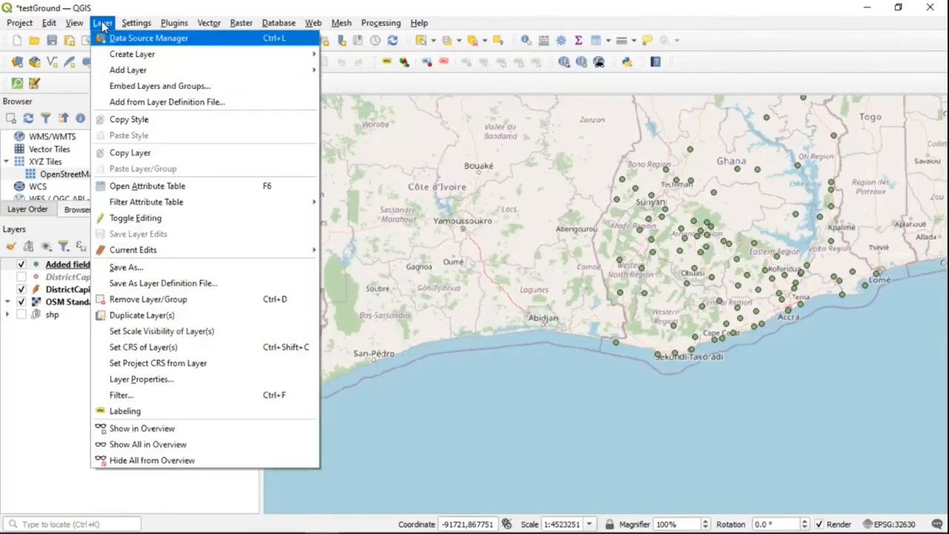
pyautogui.moveTo(256, 69)
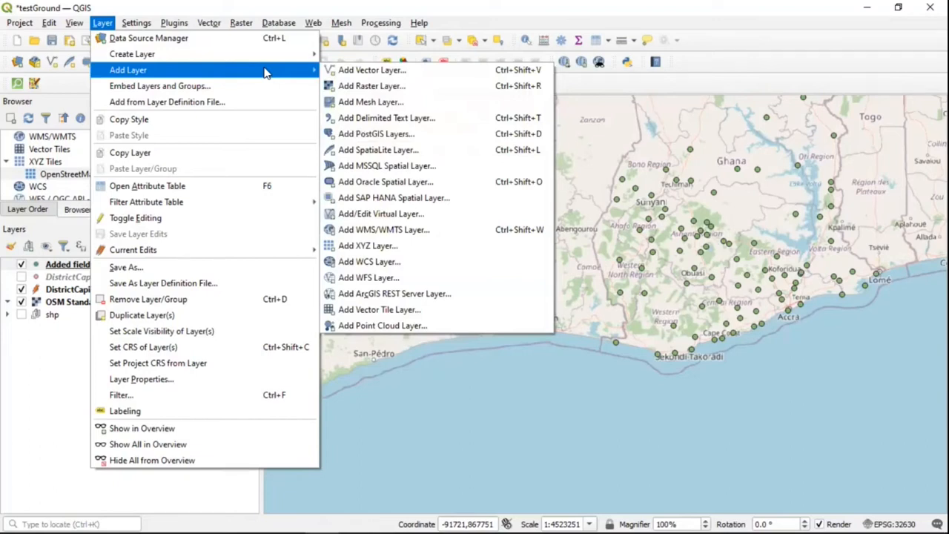
pyautogui.click(347, 122)
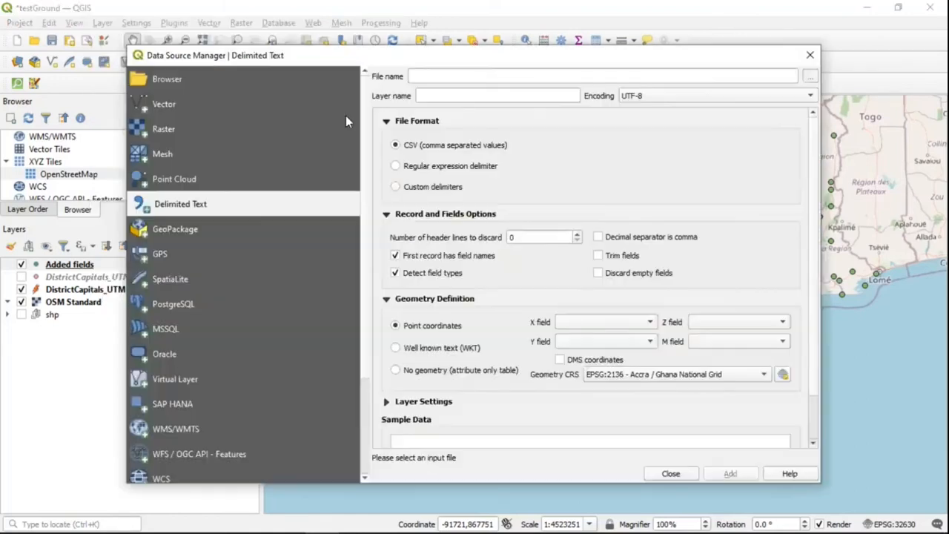
pyautogui.click(813, 79)
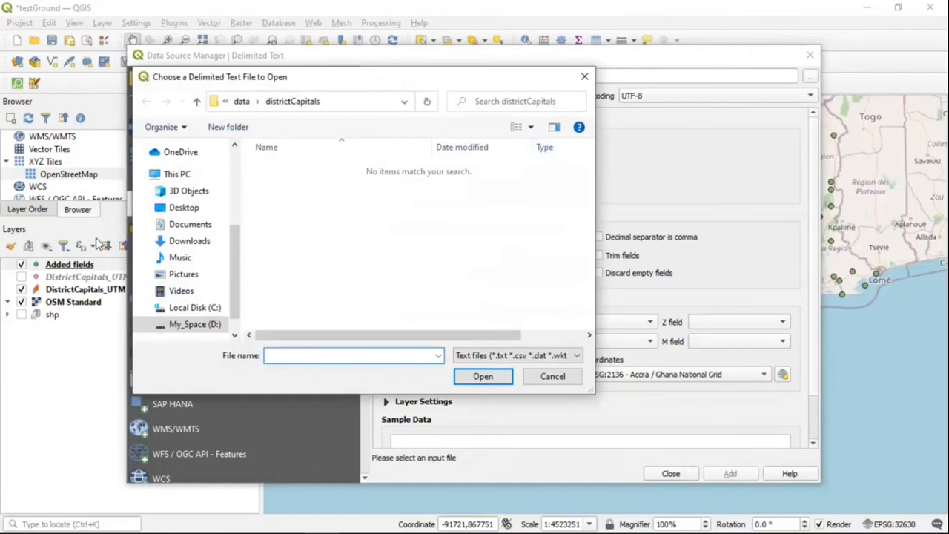
pyautogui.click(196, 100)
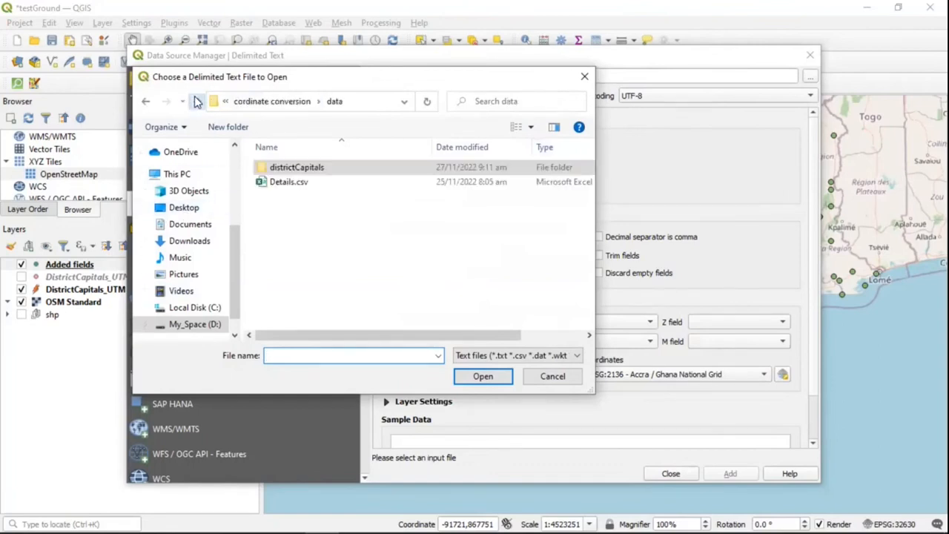
pyautogui.click(318, 186)
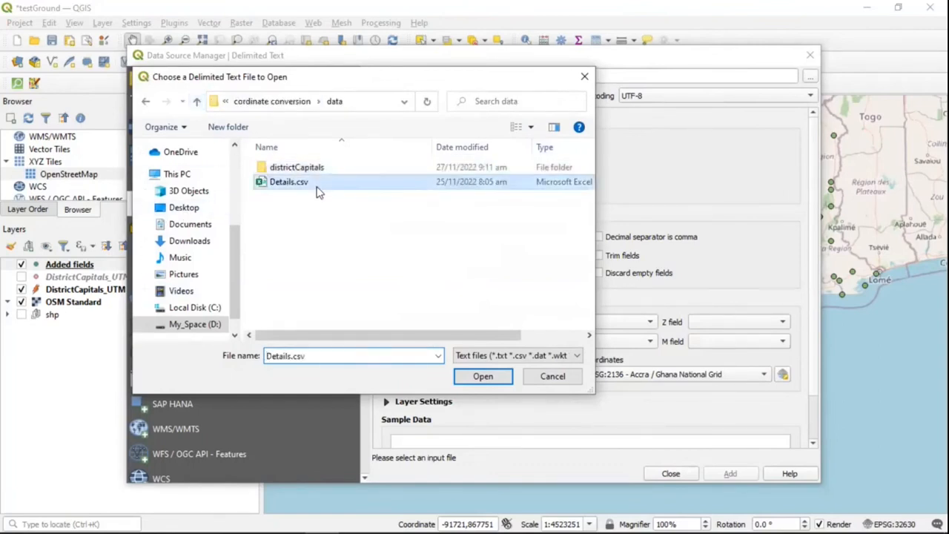
pyautogui.click(482, 378)
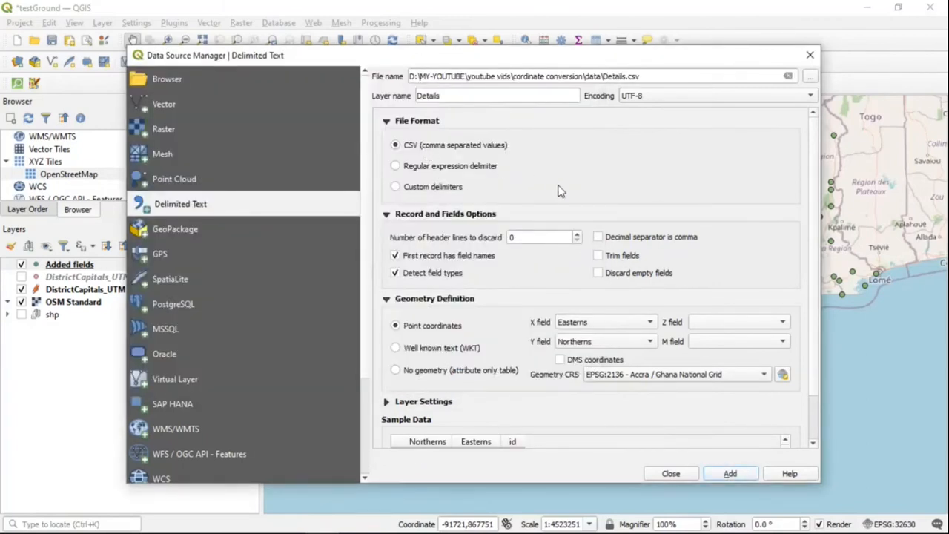
# Step: Check the sample data and add the Details points with X field Easterns, Y field Northerns and CRS EPSG:2136 - Accra / Ghana National Grid
pyautogui.scroll(-2, 584, 172)
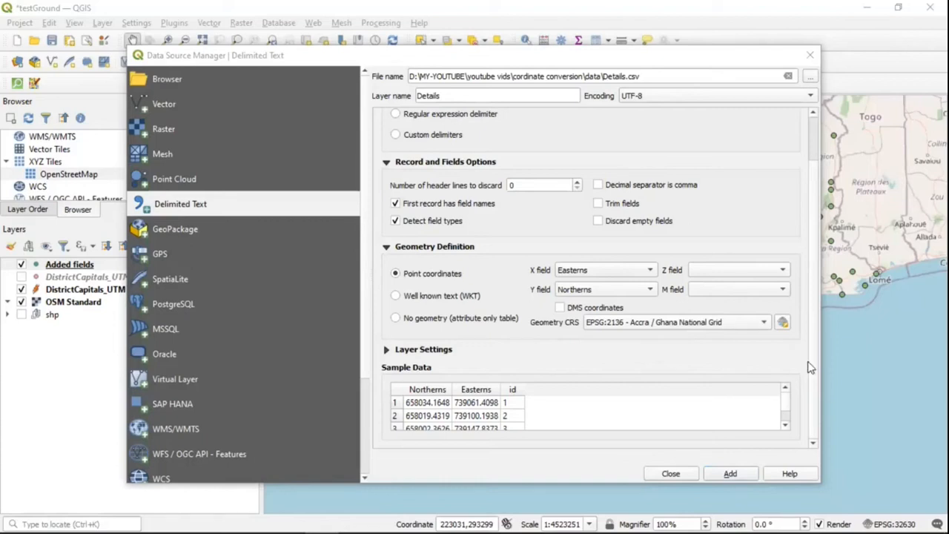
pyautogui.moveTo(787, 401); pyautogui.dragTo(792, 431)
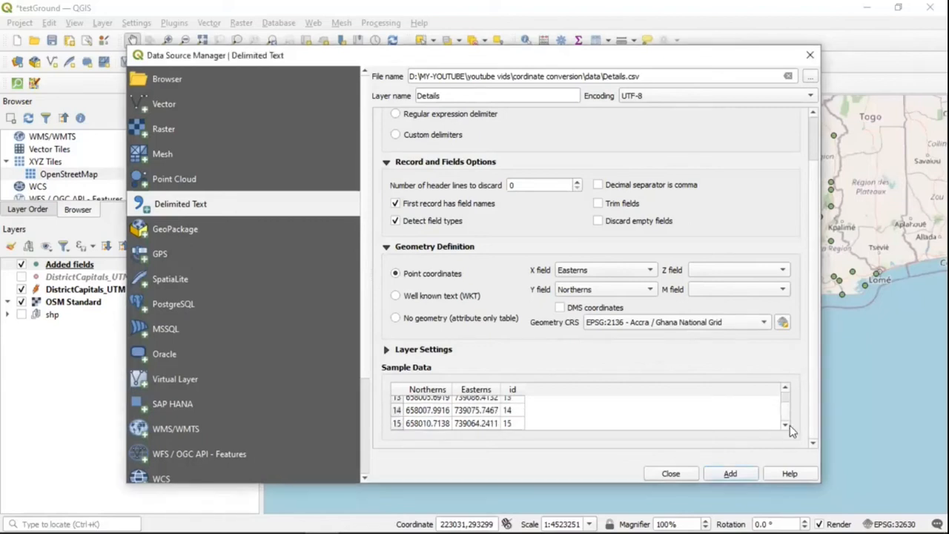
pyautogui.click(731, 472)
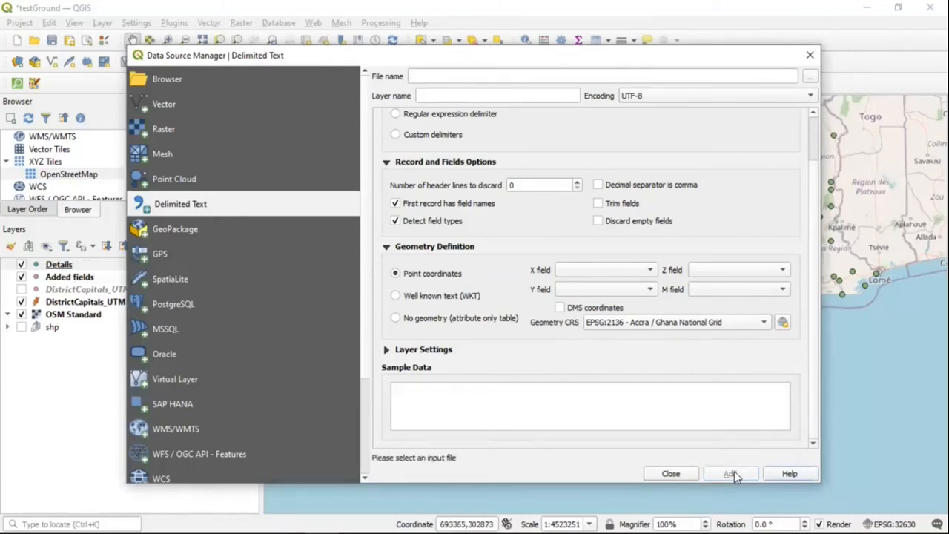
pyautogui.click(671, 475)
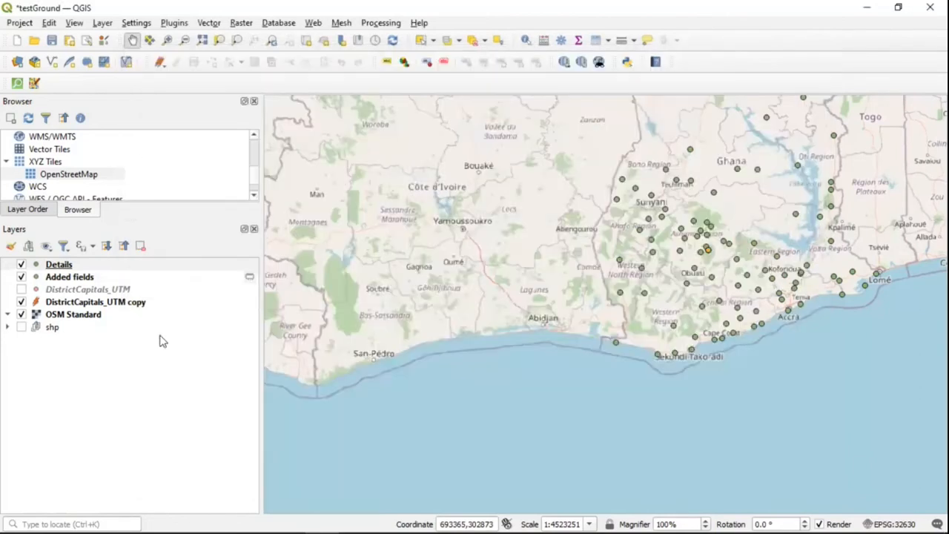
# Step: Hide the Added fields and DistrictCapitals_UTM copy layers, keeping Details and OSM Standard displayed
pyautogui.click(21, 277)
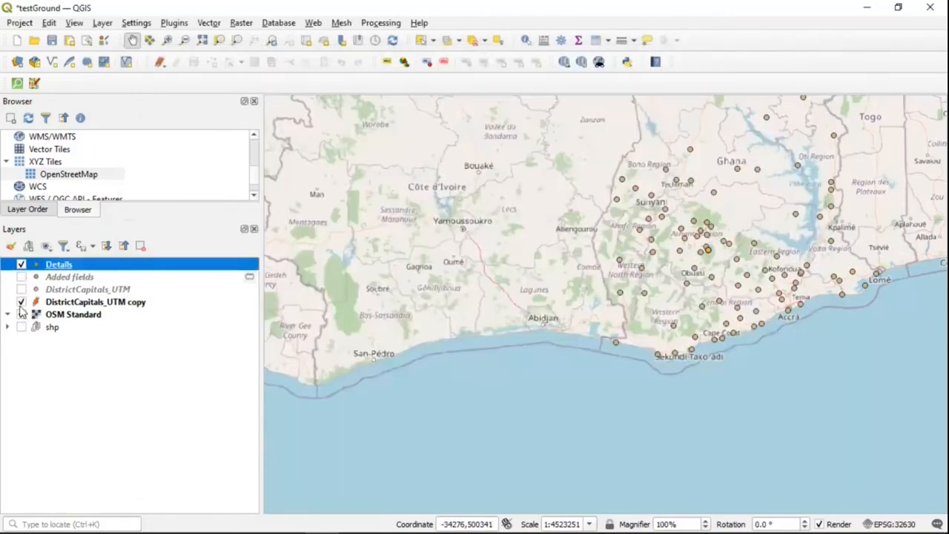
pyautogui.click(22, 302)
pyautogui.click(21, 314)
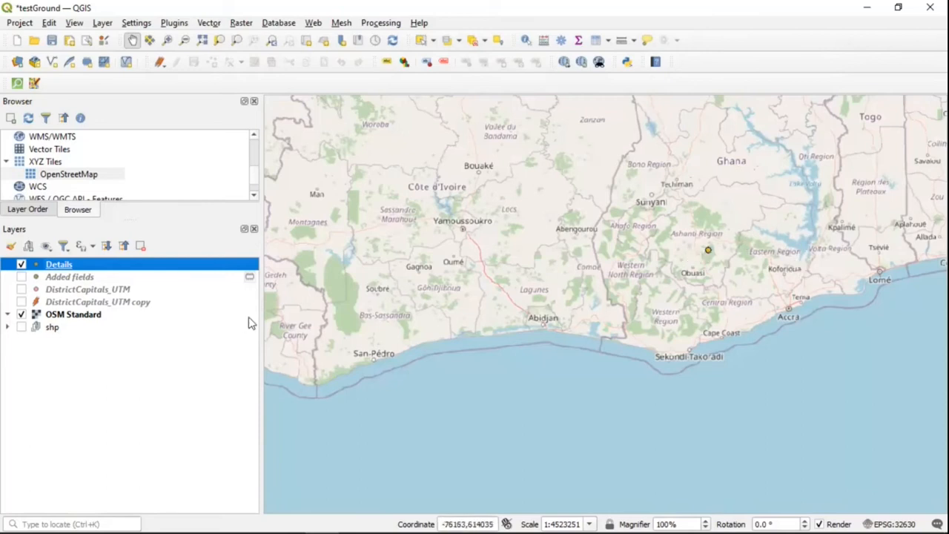
# Step: Examine the Northerns, Easterns and id columns in the Details attribute table, sorting by Northerns and by id
pyautogui.rightClick(159, 267)
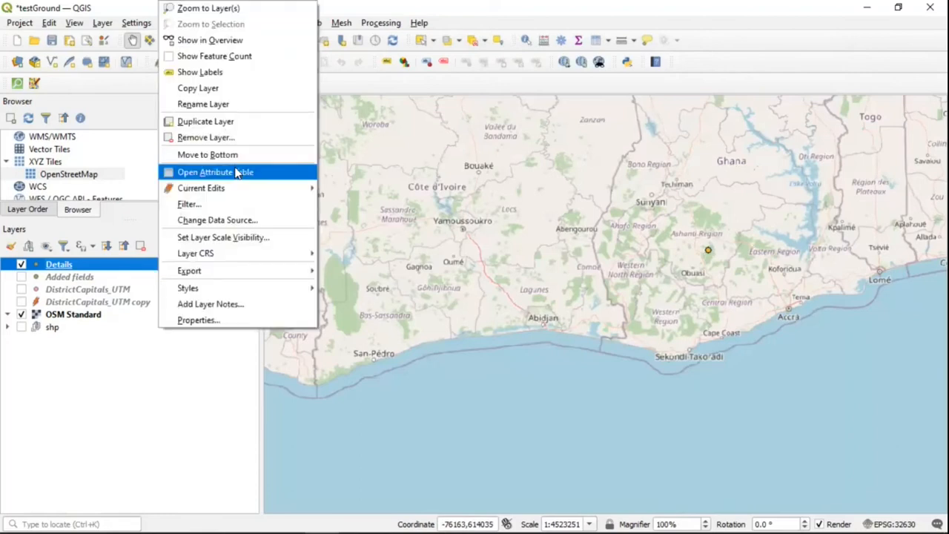
pyautogui.click(236, 172)
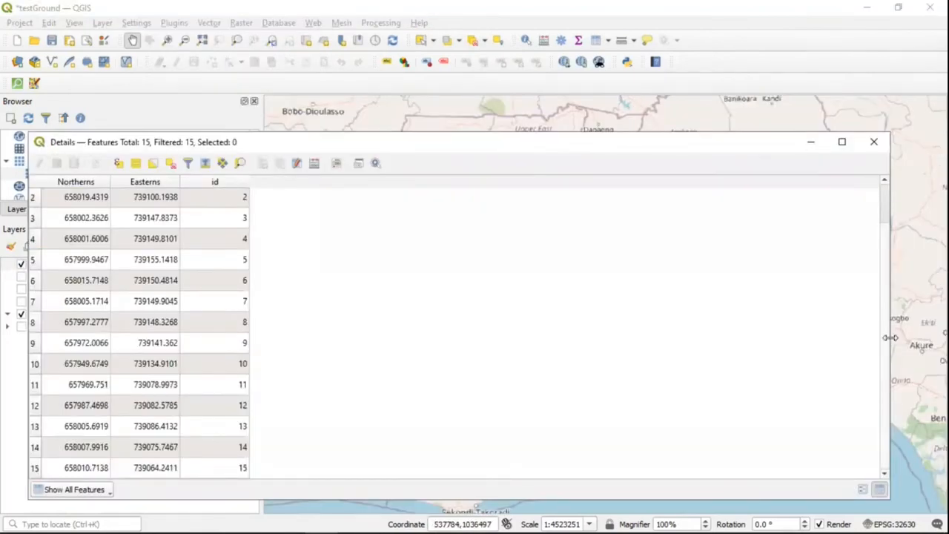
pyautogui.moveTo(890, 337); pyautogui.dragTo(778, 284)
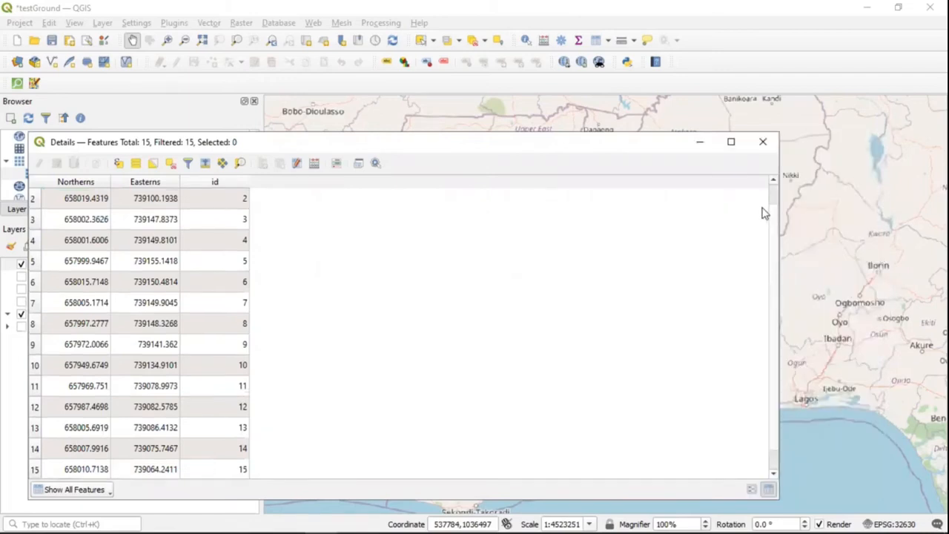
pyautogui.scroll(1, 763, 213)
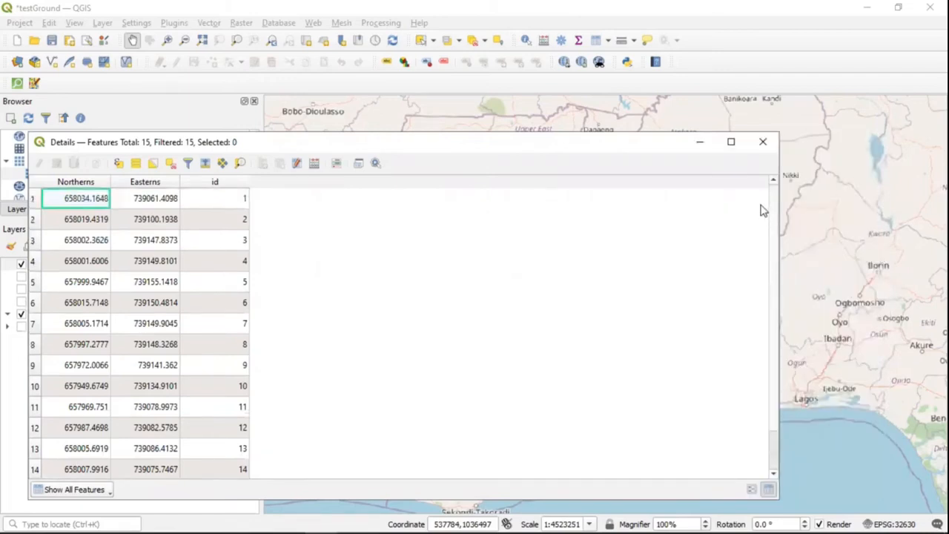
pyautogui.click(91, 182)
pyautogui.click(152, 194)
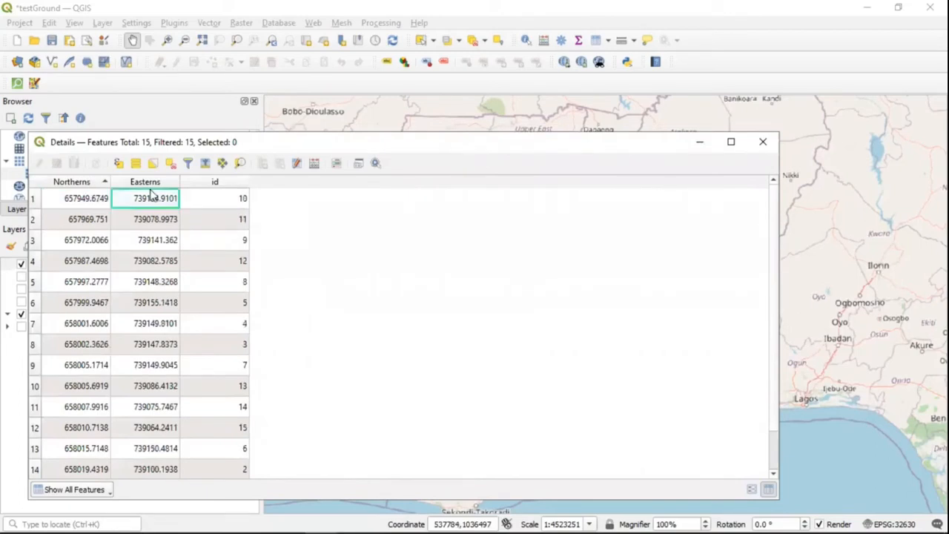
pyautogui.click(226, 182)
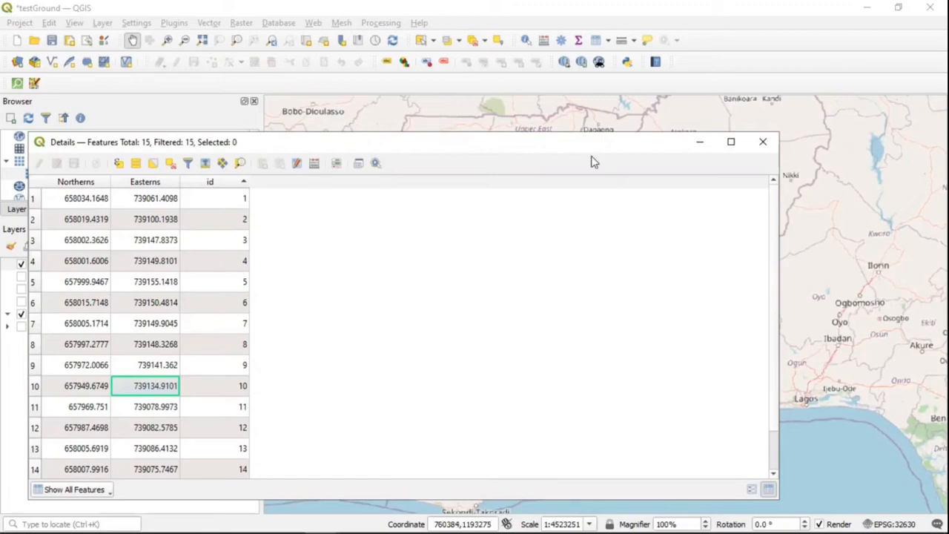
pyautogui.click(773, 148)
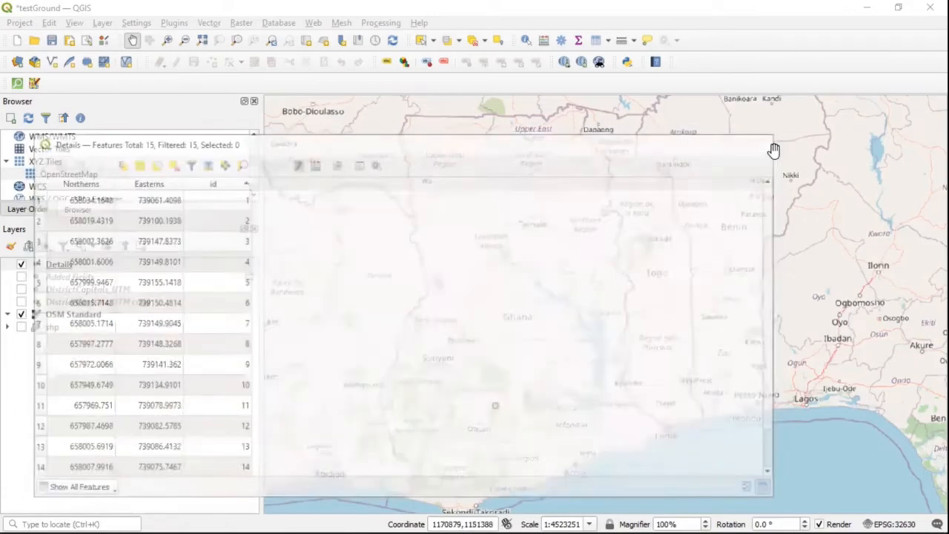
# Step: Start exporting the Details layer's features as CSV with the CRS set to EPSG:4326 - WGS 84
pyautogui.rightClick(102, 265)
pyautogui.moveTo(137, 270)
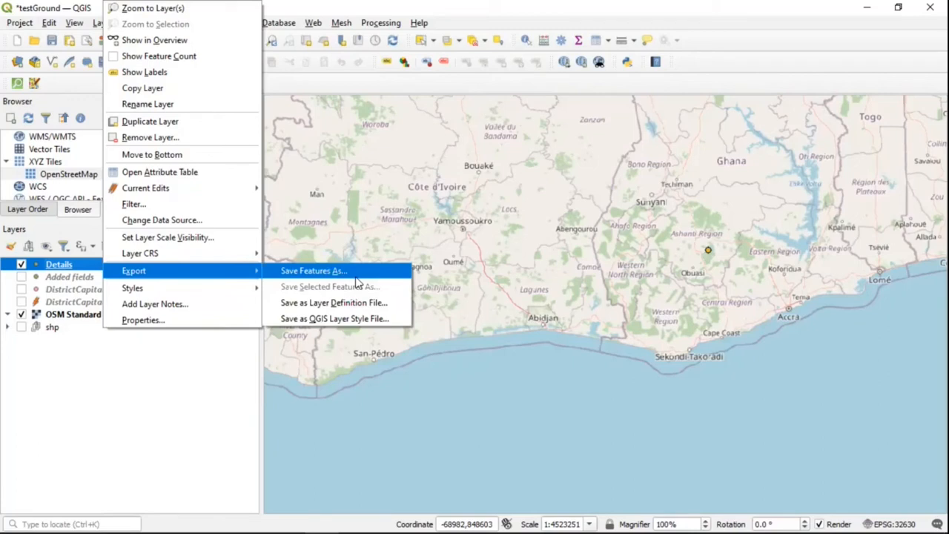
pyautogui.click(356, 277)
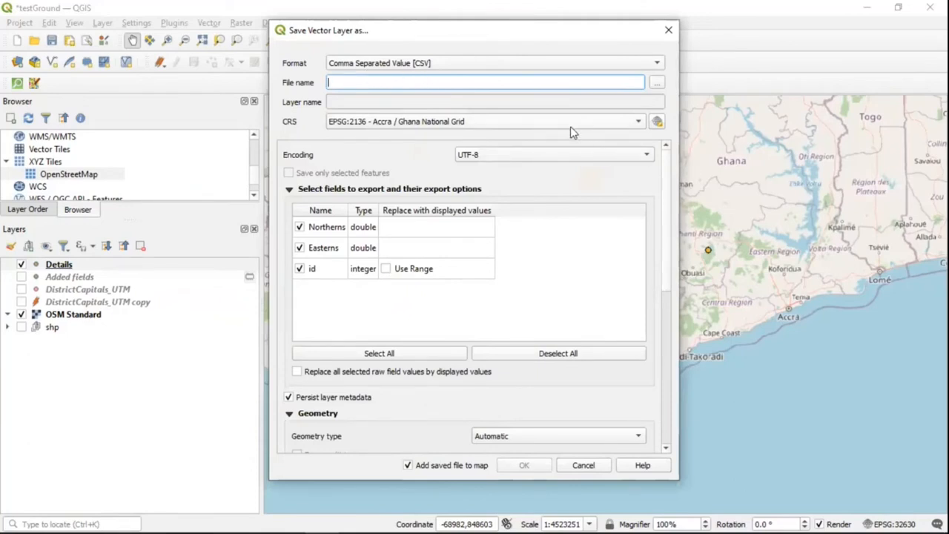
pyautogui.click(438, 126)
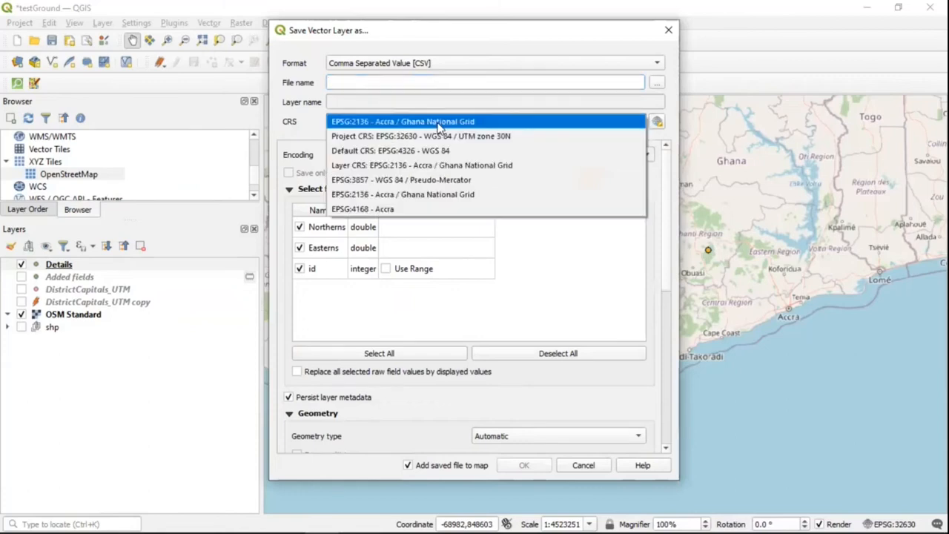
pyautogui.click(410, 156)
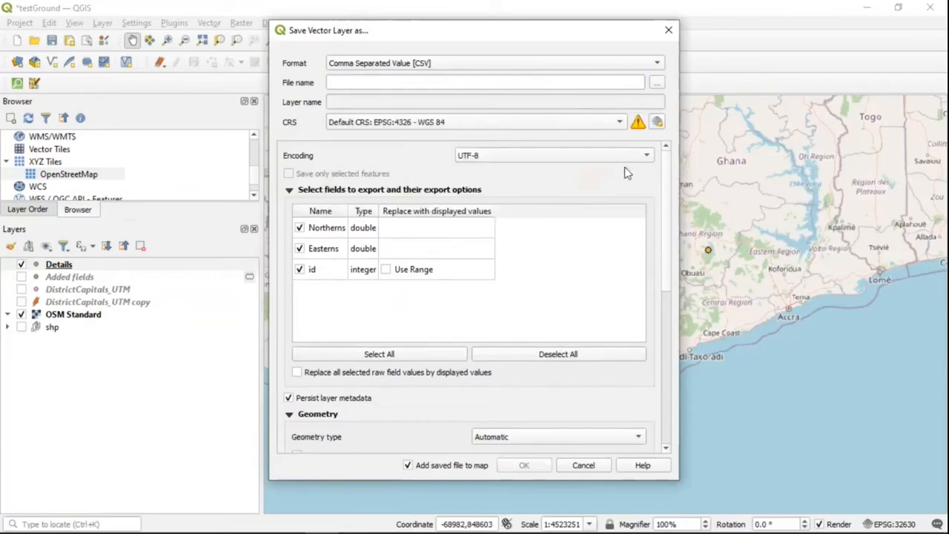
# Step: Set the export's GEOMETRY layer option to AS_XY
pyautogui.moveTo(670, 194); pyautogui.dragTo(682, 329)
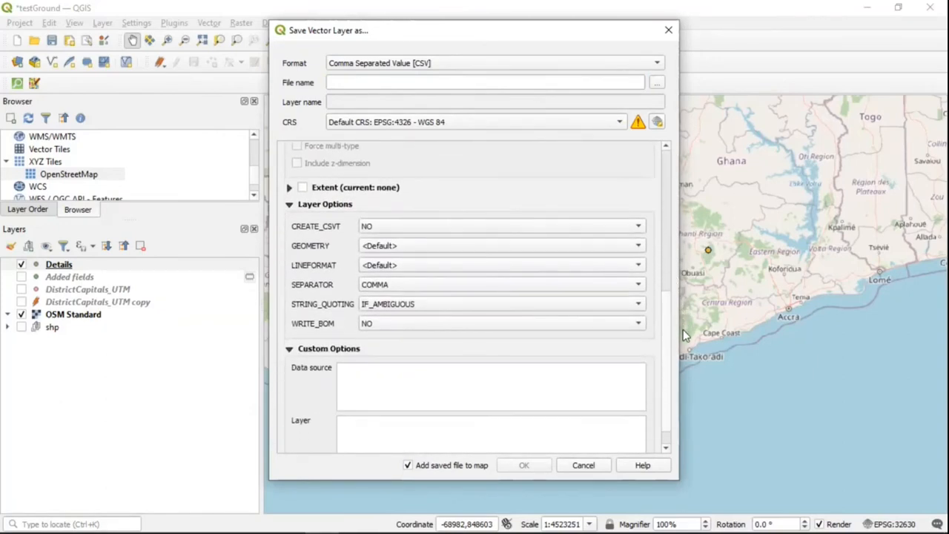
pyautogui.click(379, 249)
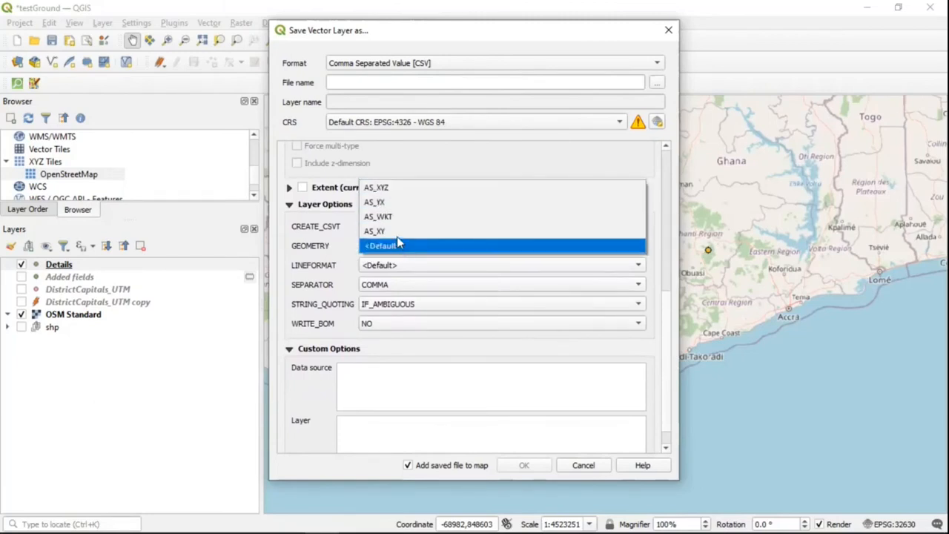
pyautogui.click(397, 232)
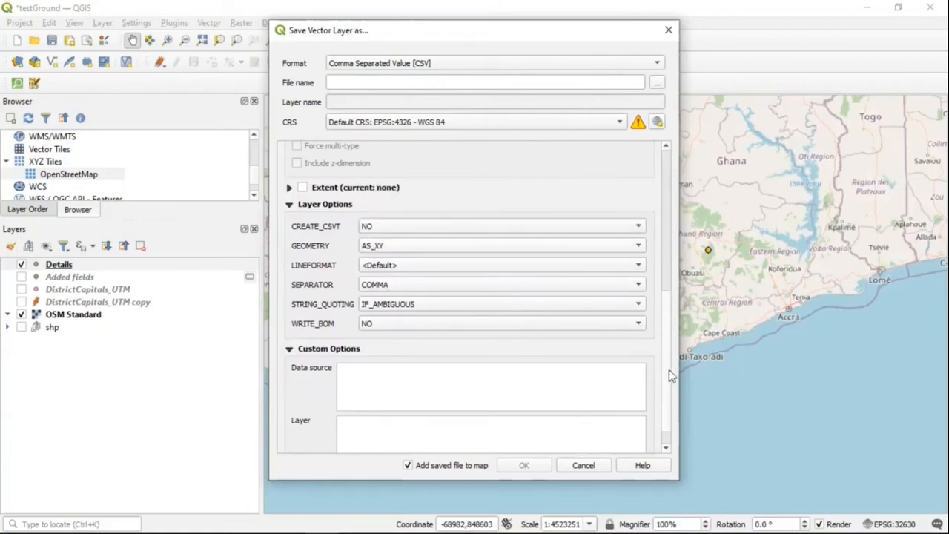
pyautogui.moveTo(663, 338); pyautogui.dragTo(671, 231)
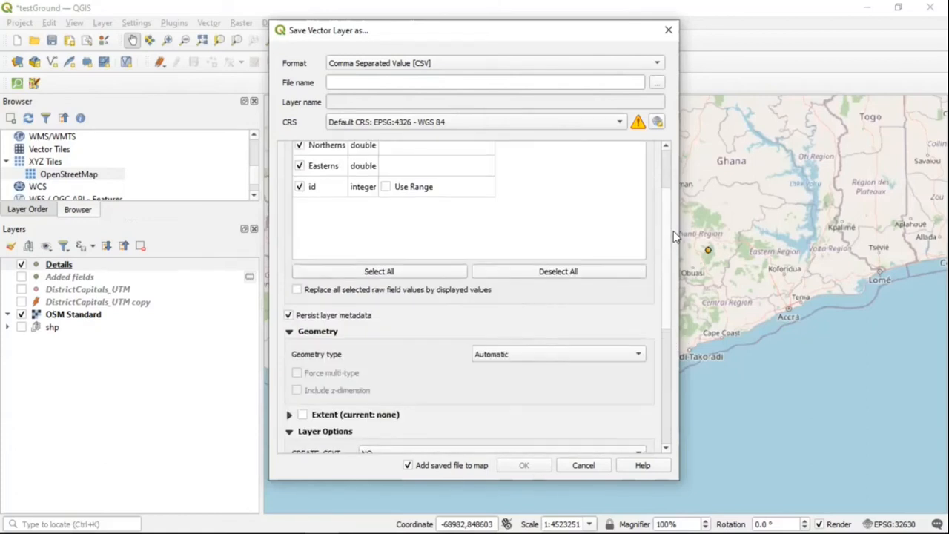
# Step: Name the output file details_coords on the Desktop, review the layer options and export the CSV, adding it to the map
pyautogui.click(659, 82)
pyautogui.write('details_coords')
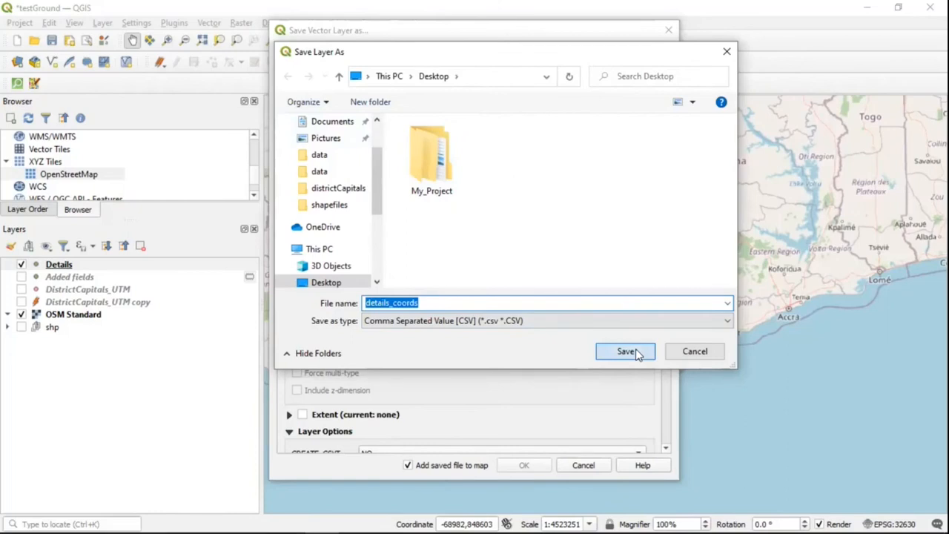
pyautogui.click(635, 352)
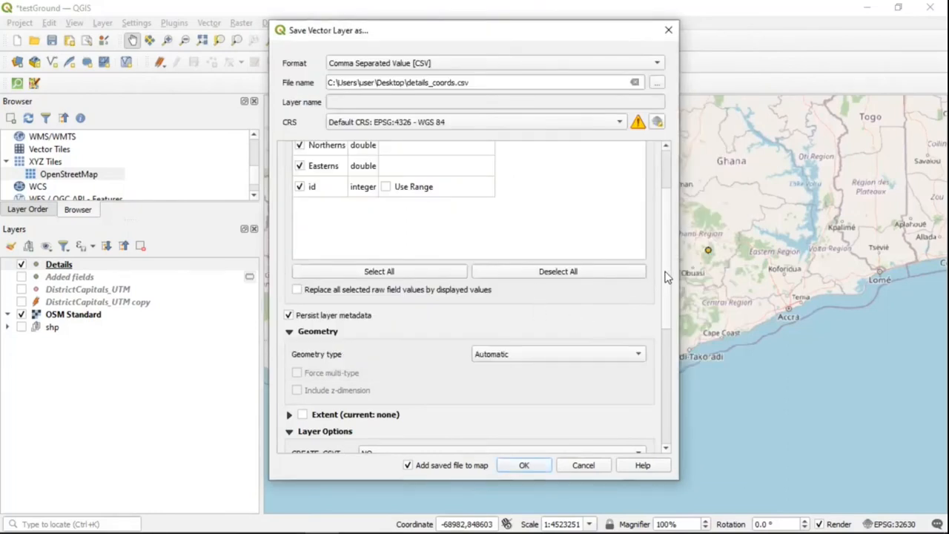
pyautogui.moveTo(671, 229); pyautogui.dragTo(689, 355)
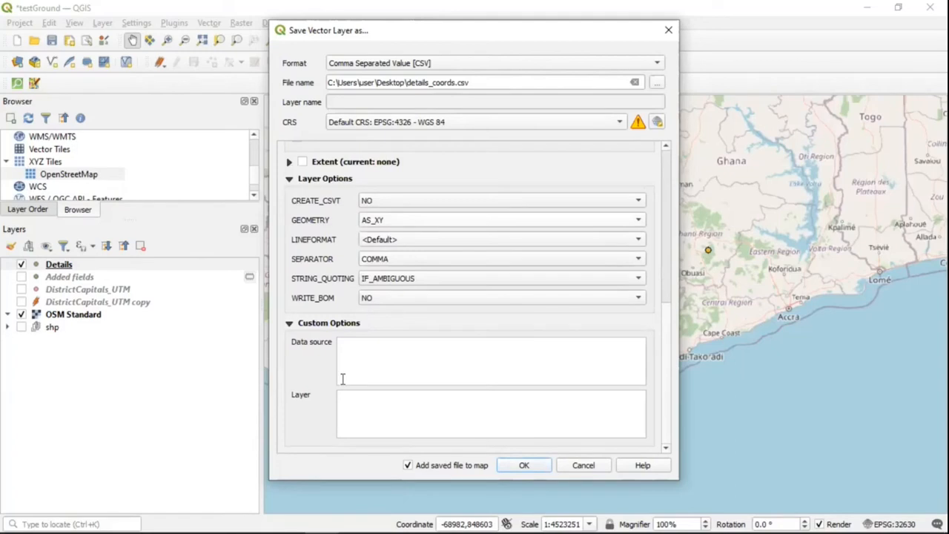
pyautogui.click(522, 465)
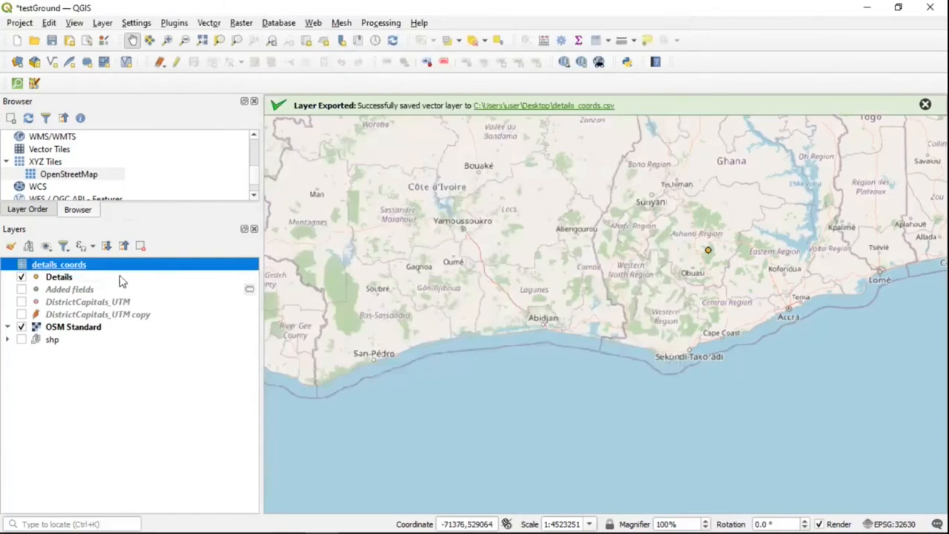
# Step: Examine the X and Y coordinate columns in the exported details_coords attribute table, sorting by Y, X and id
pyautogui.rightClick(124, 267)
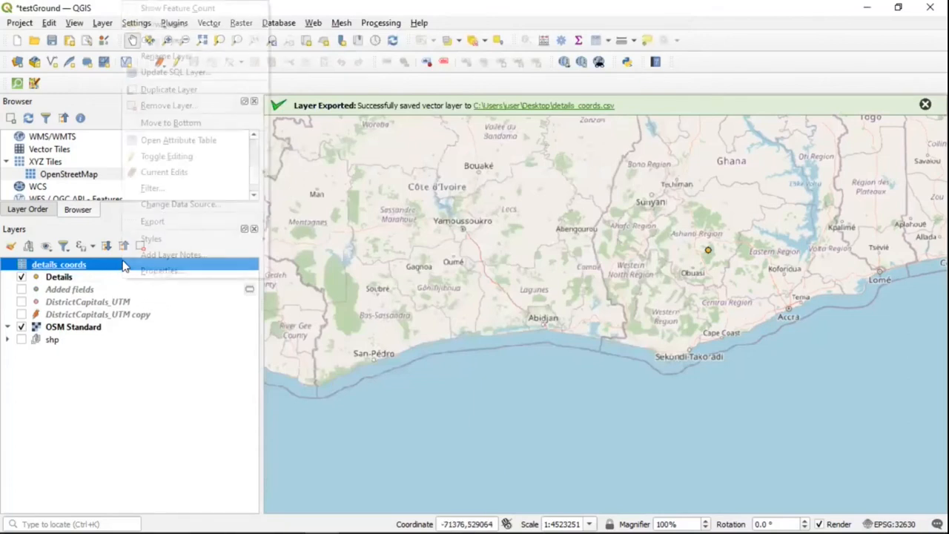
pyautogui.click(189, 150)
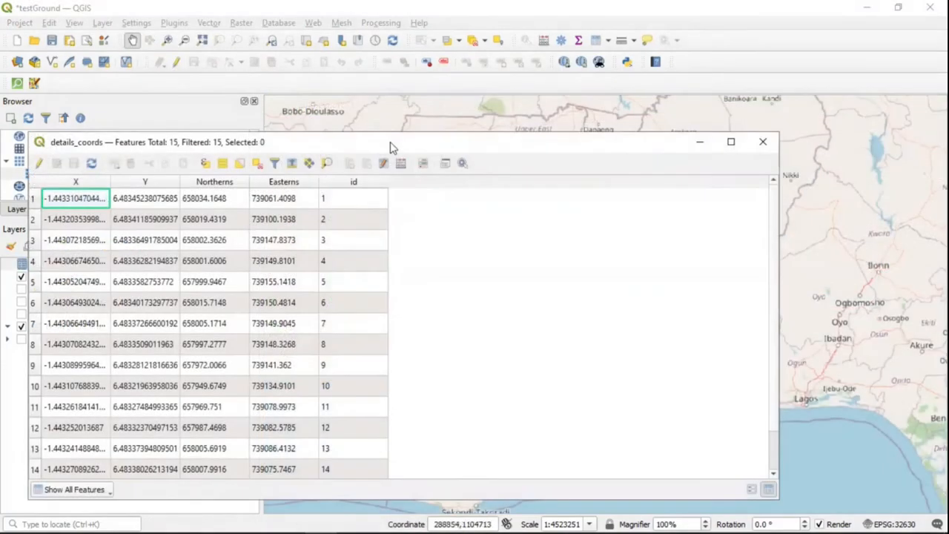
pyautogui.moveTo(392, 144); pyautogui.dragTo(392, 131)
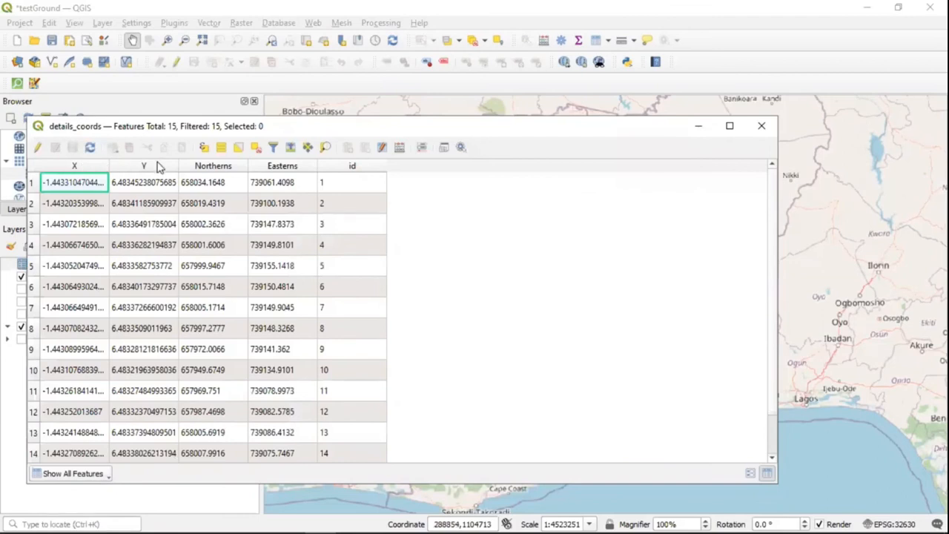
pyautogui.click(157, 166)
pyautogui.click(100, 166)
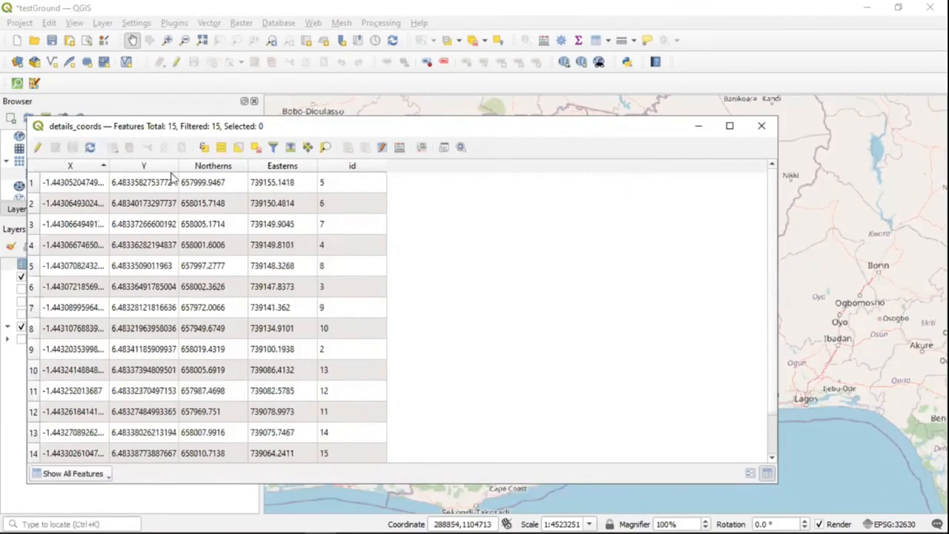
pyautogui.click(324, 166)
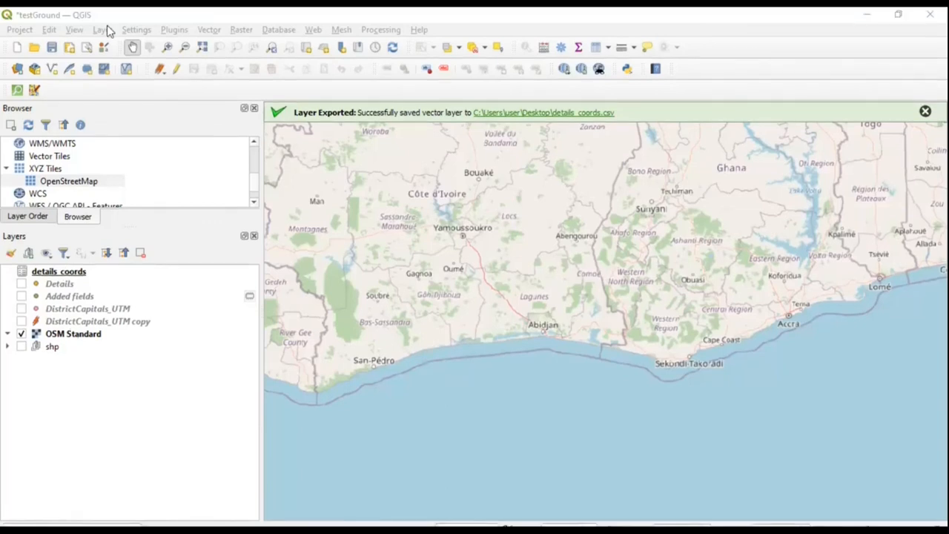
# Step: Add details_coords.csv from the Desktop as a delimited text point layer, with Easterns as X, Northerns as Y and CRS EPSG:2136
pyautogui.click(104, 30)
pyautogui.moveTo(238, 77)
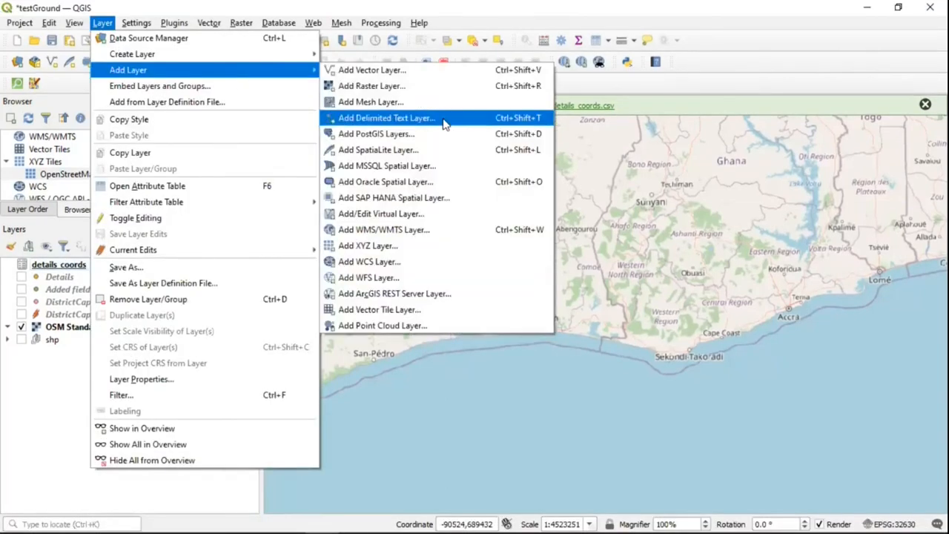
pyautogui.click(405, 122)
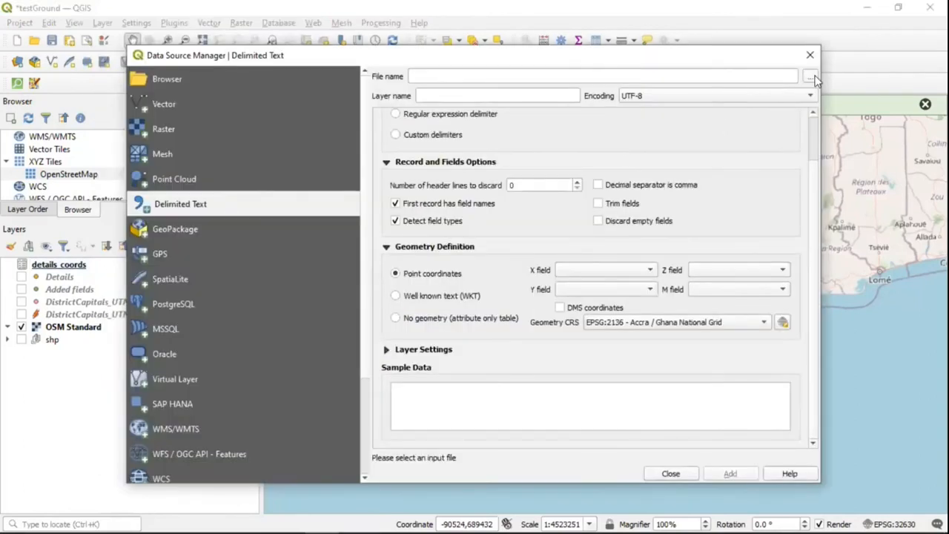
pyautogui.click(811, 77)
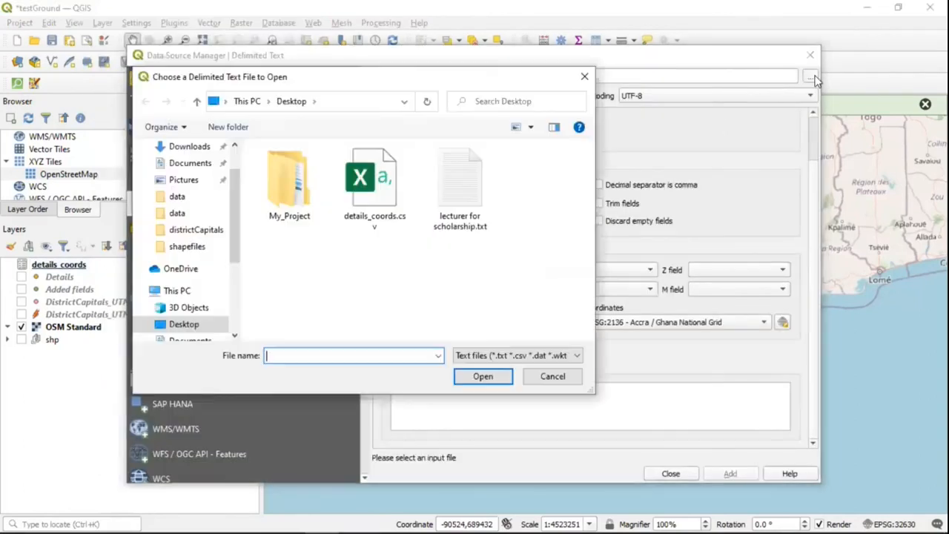
pyautogui.click(386, 187)
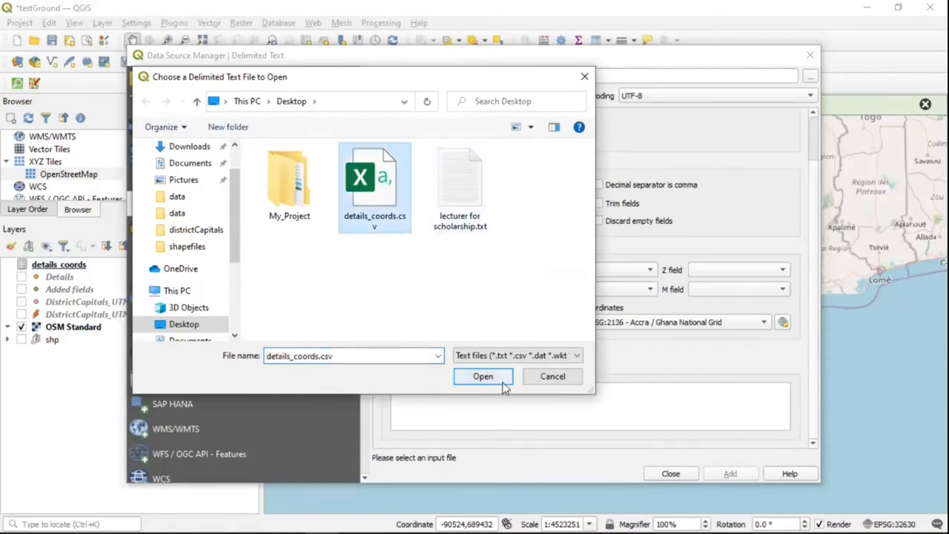
pyautogui.click(498, 381)
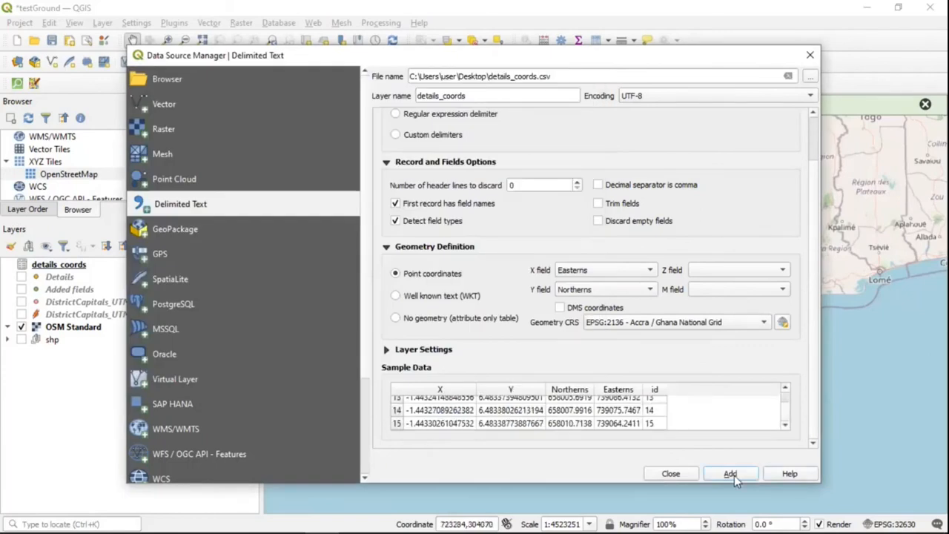
pyautogui.click(731, 474)
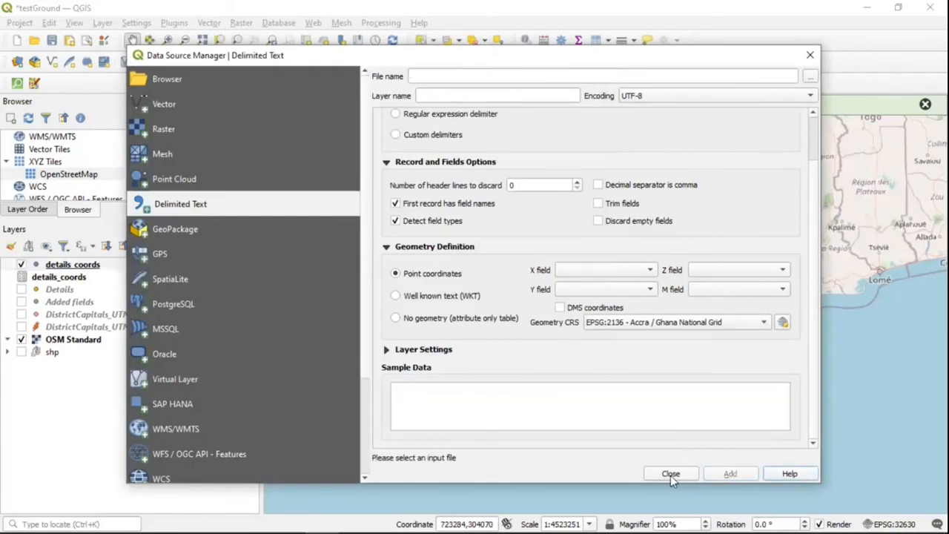
pyautogui.click(668, 475)
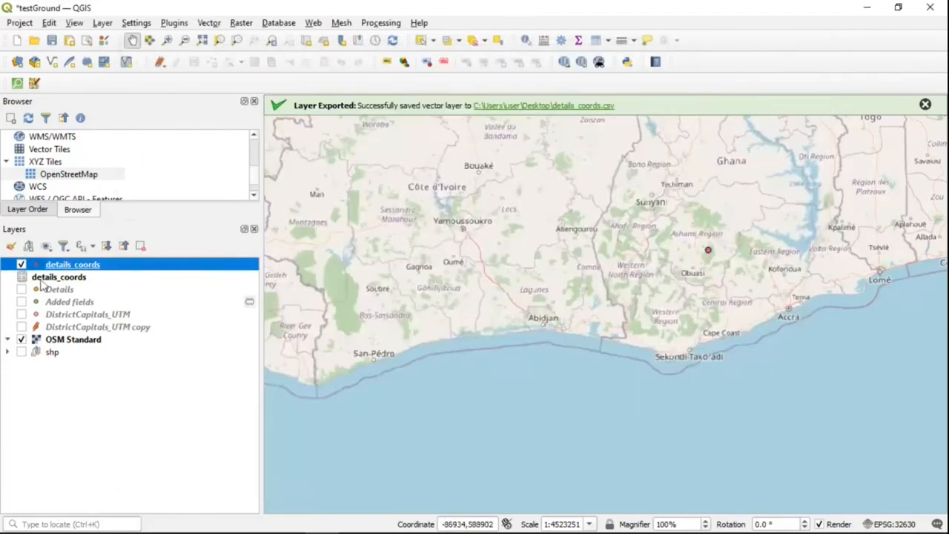
# Step: Examine the X, Y, Northerns and Easterns columns in the attribute table of the details_coords point layer
pyautogui.click(21, 339)
pyautogui.rightClick(66, 269)
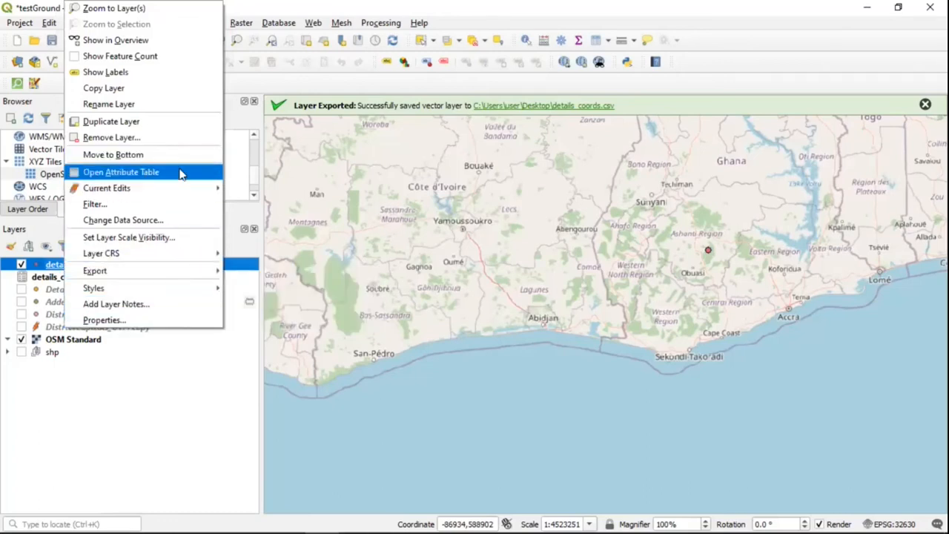
pyautogui.click(121, 172)
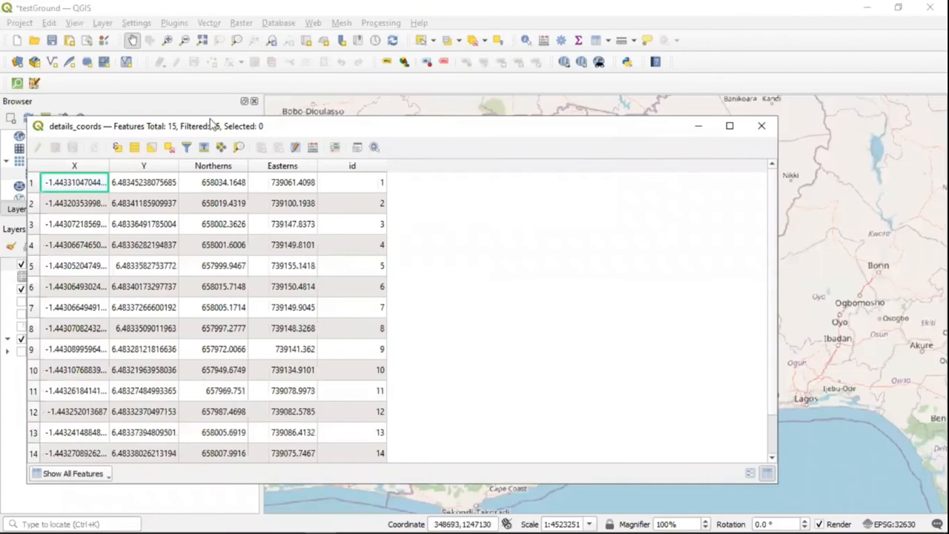
pyautogui.moveTo(144, 130); pyautogui.dragTo(135, 133)
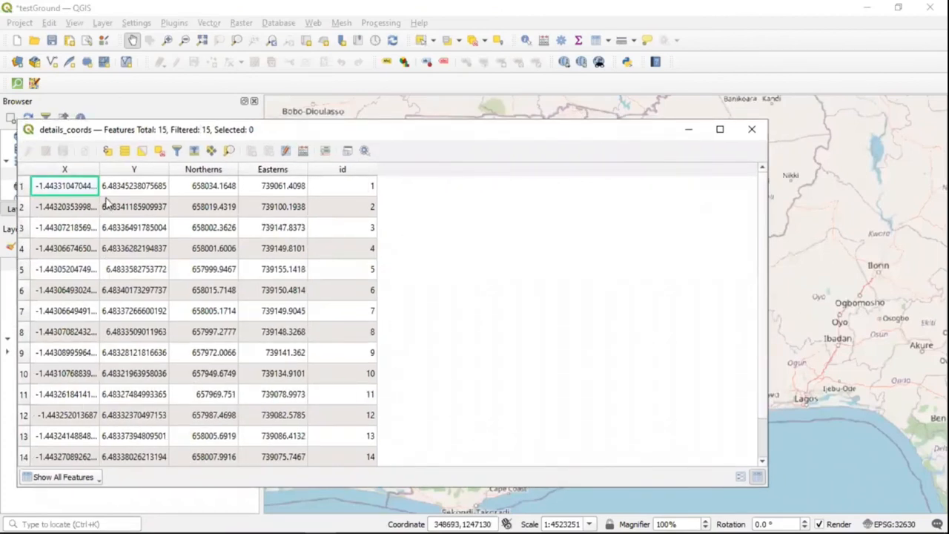